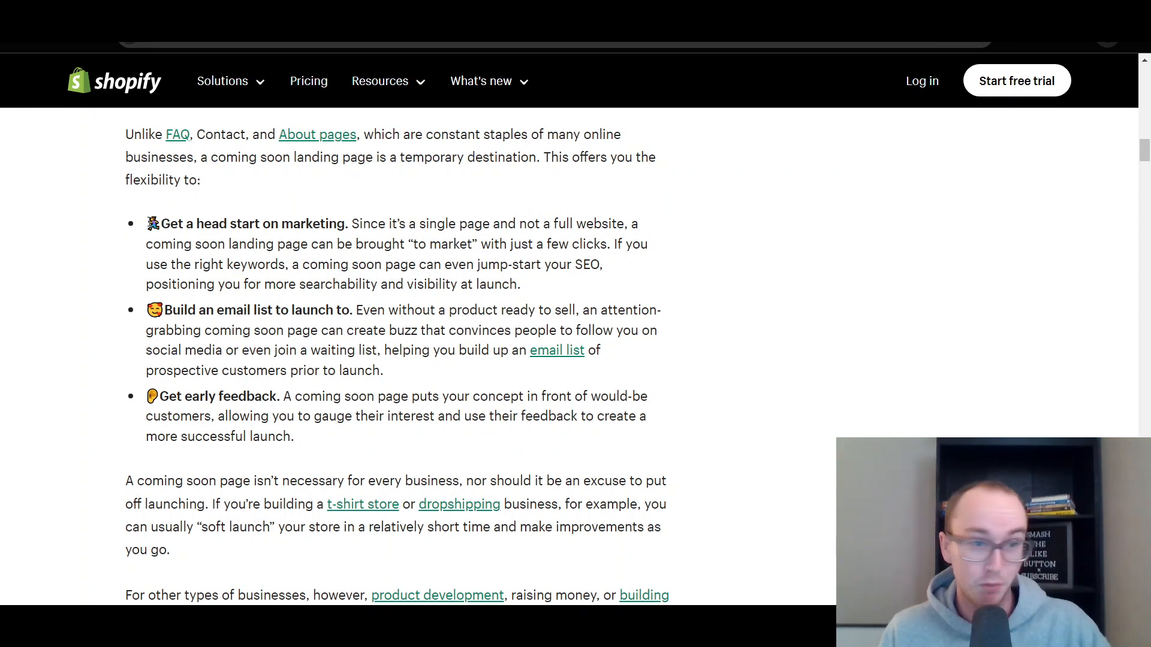
# Read the article's three benefits of a coming soon page: early marketing, building an email list and getting early feedback.
pyautogui.moveTo(147, 224); pyautogui.dragTo(354, 225)
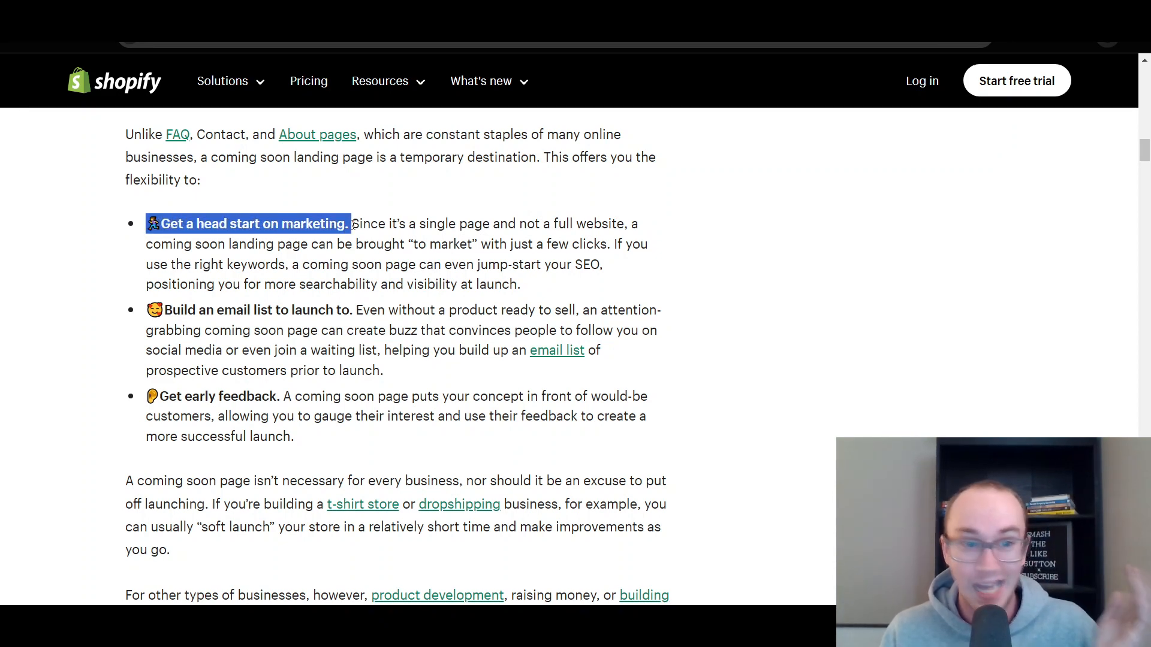
pyautogui.click(353, 225)
pyautogui.moveTo(163, 307); pyautogui.dragTo(354, 310)
pyautogui.click(358, 315)
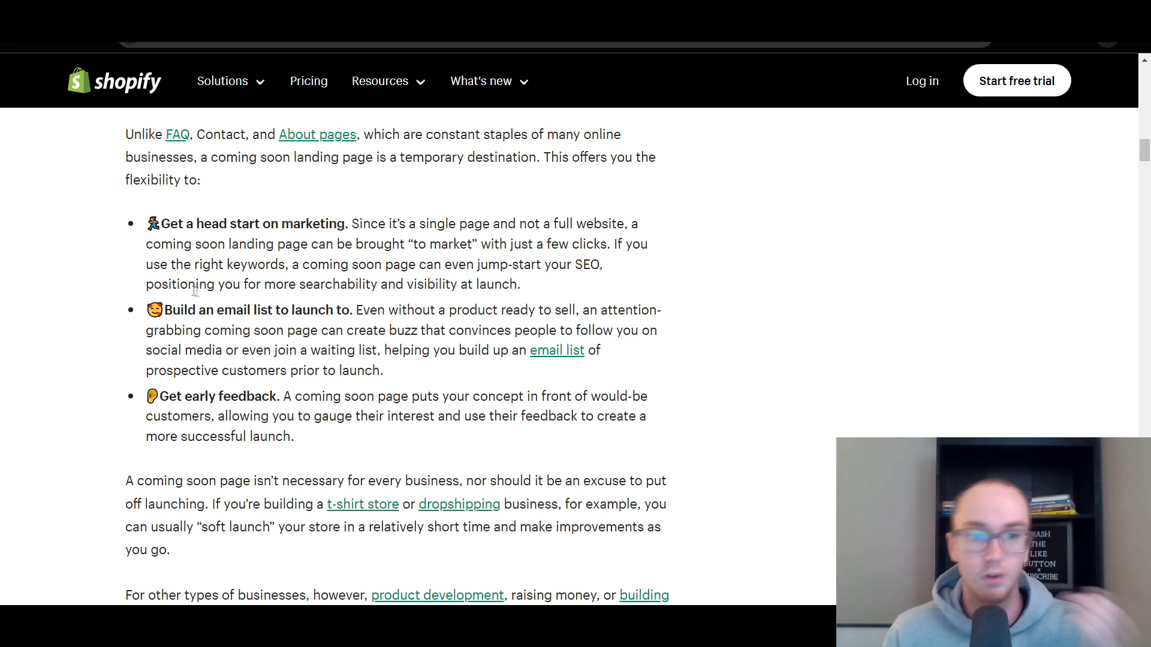
pyautogui.moveTo(146, 310); pyautogui.dragTo(358, 310)
pyautogui.click(359, 311)
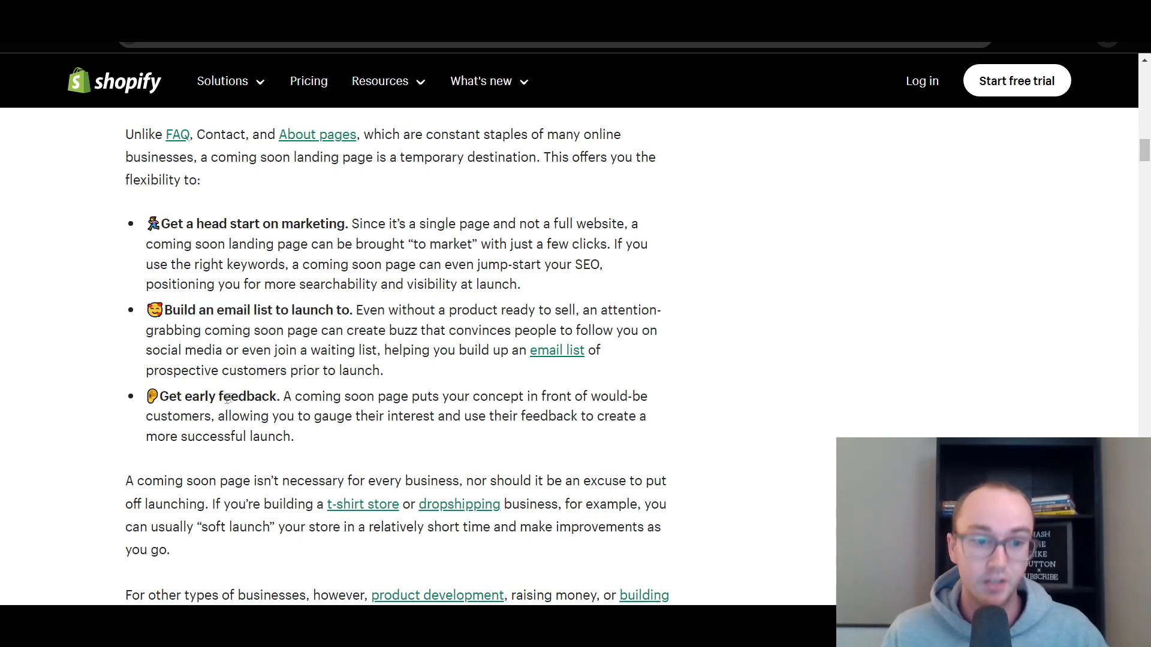
pyautogui.moveTo(162, 398); pyautogui.dragTo(292, 397)
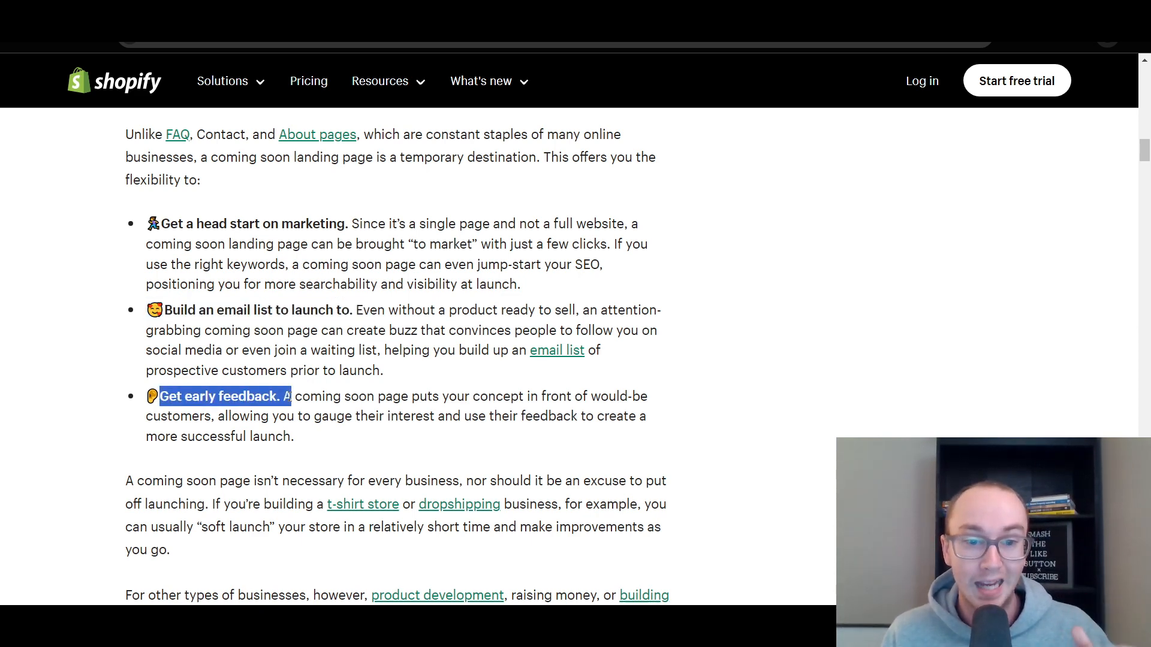
pyautogui.click(291, 397)
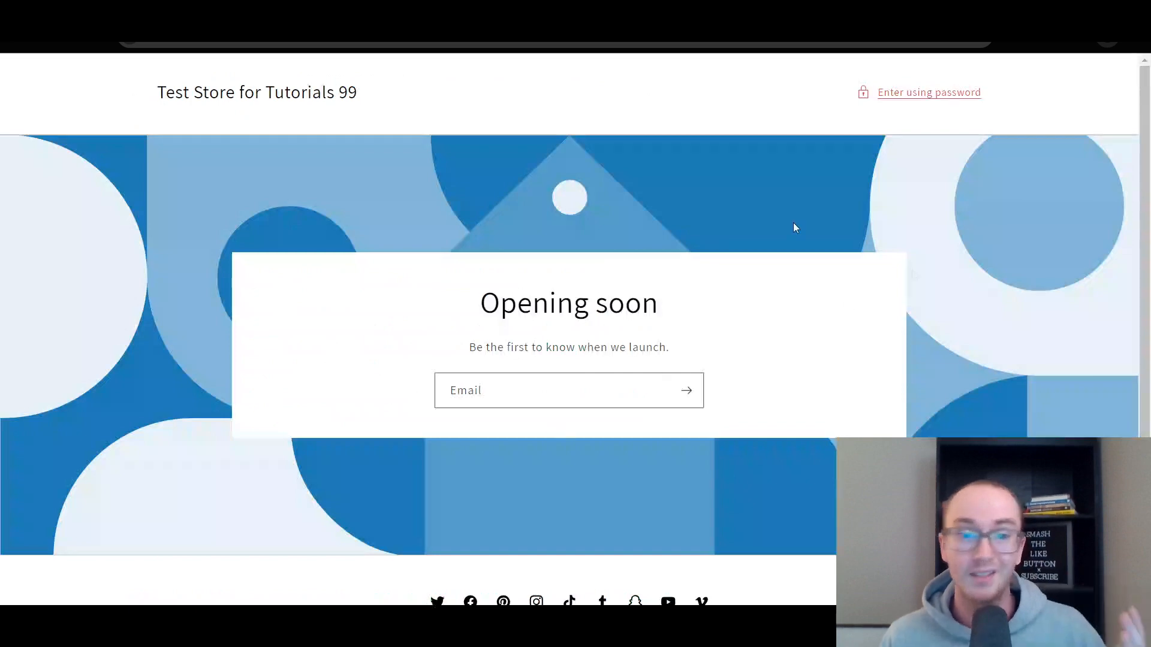
# Look over the store's default "Opening soon" page, from the header down to the social icons and owner login link.
pyautogui.scroll(-2, 795, 227)
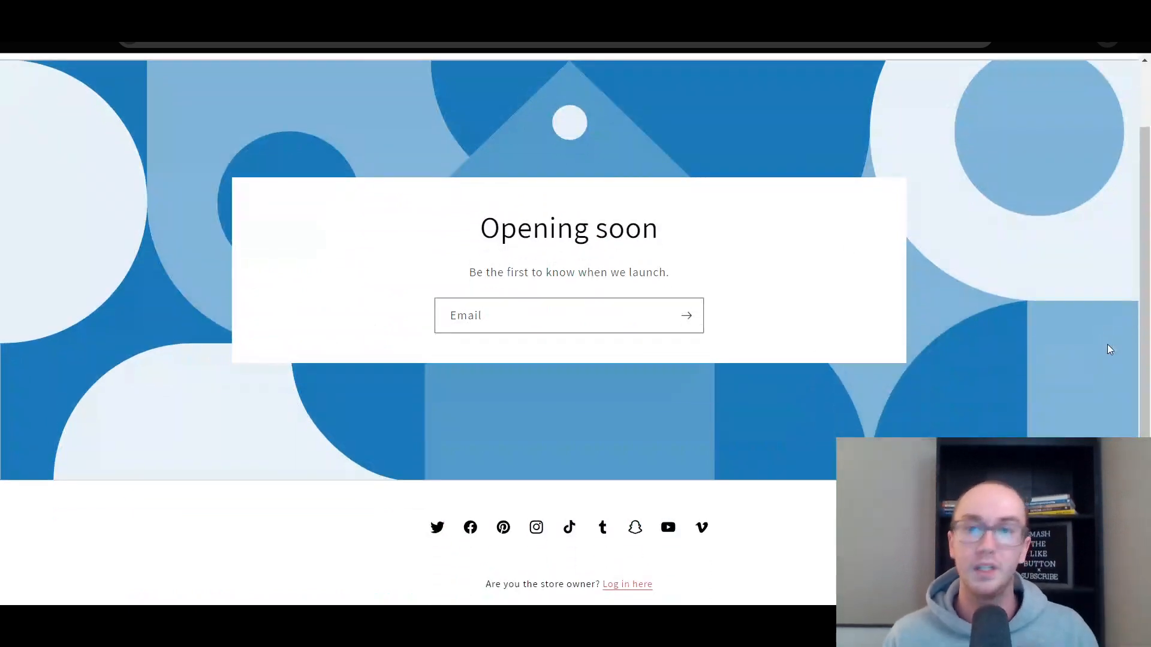
pyautogui.moveTo(1144, 361); pyautogui.dragTo(1145, 300)
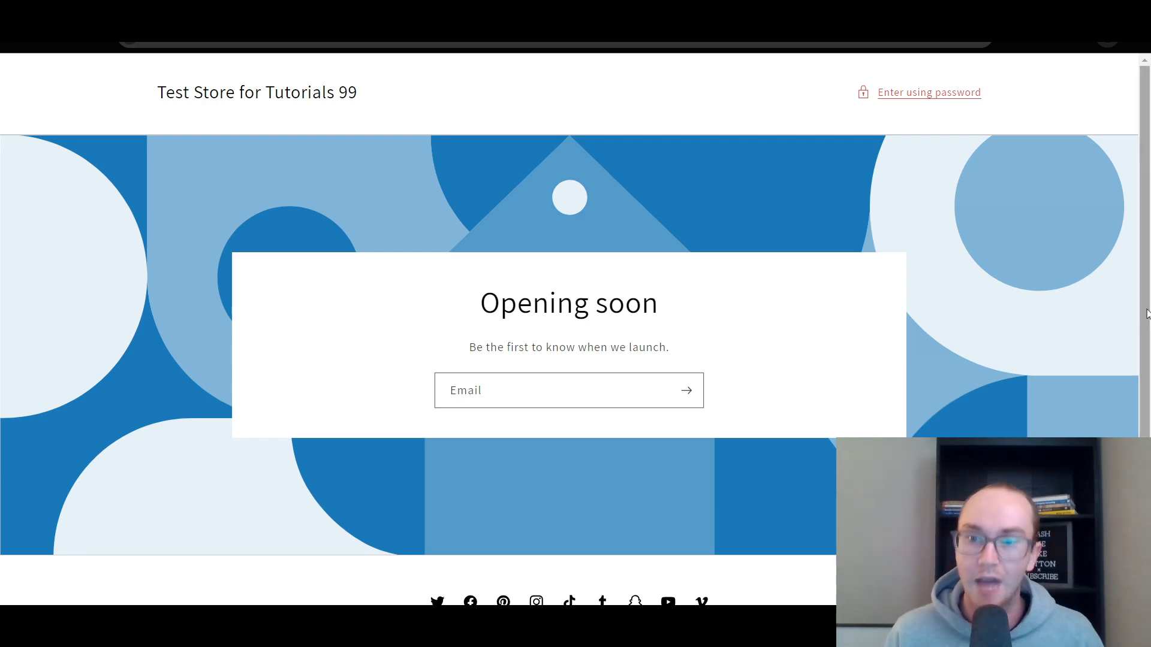
pyautogui.scroll(-2, 1146, 312)
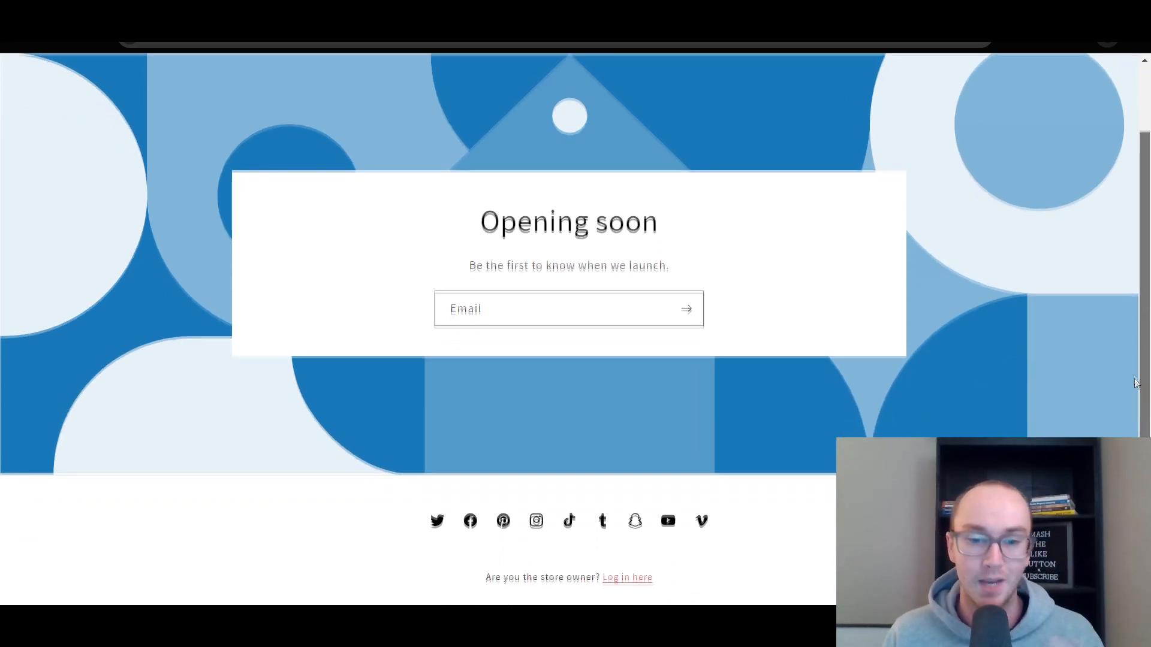
pyautogui.scroll(2, 730, 349)
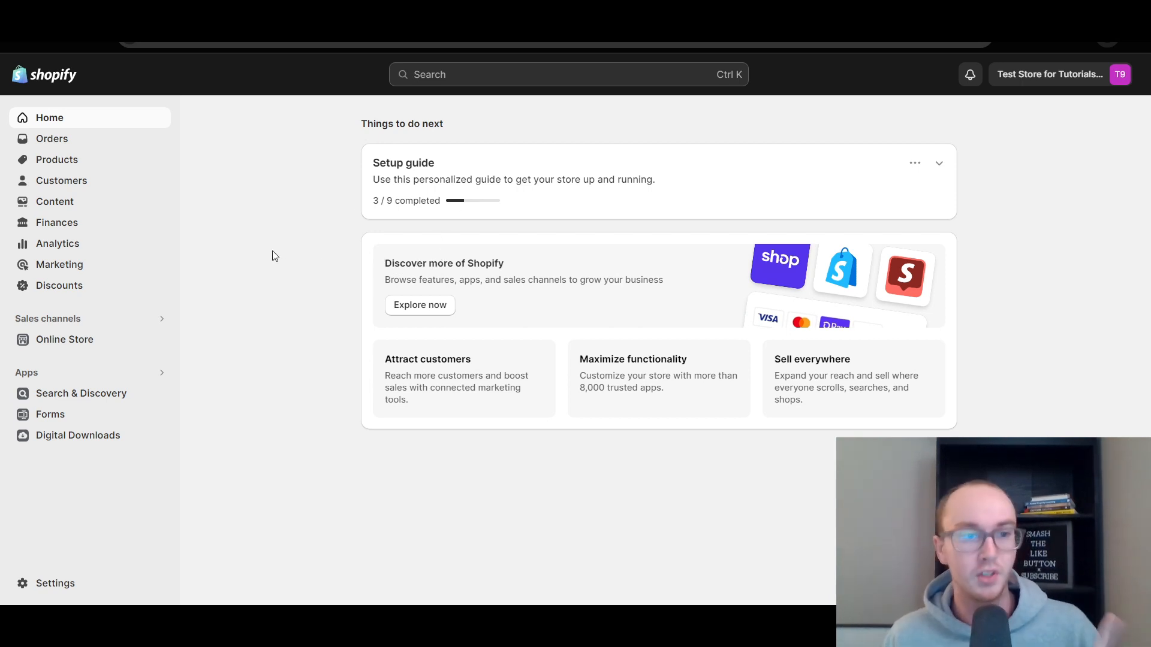
# Open the Online Store themes in the Shopify admin and read the notice about the store being in development.
pyautogui.click(80, 348)
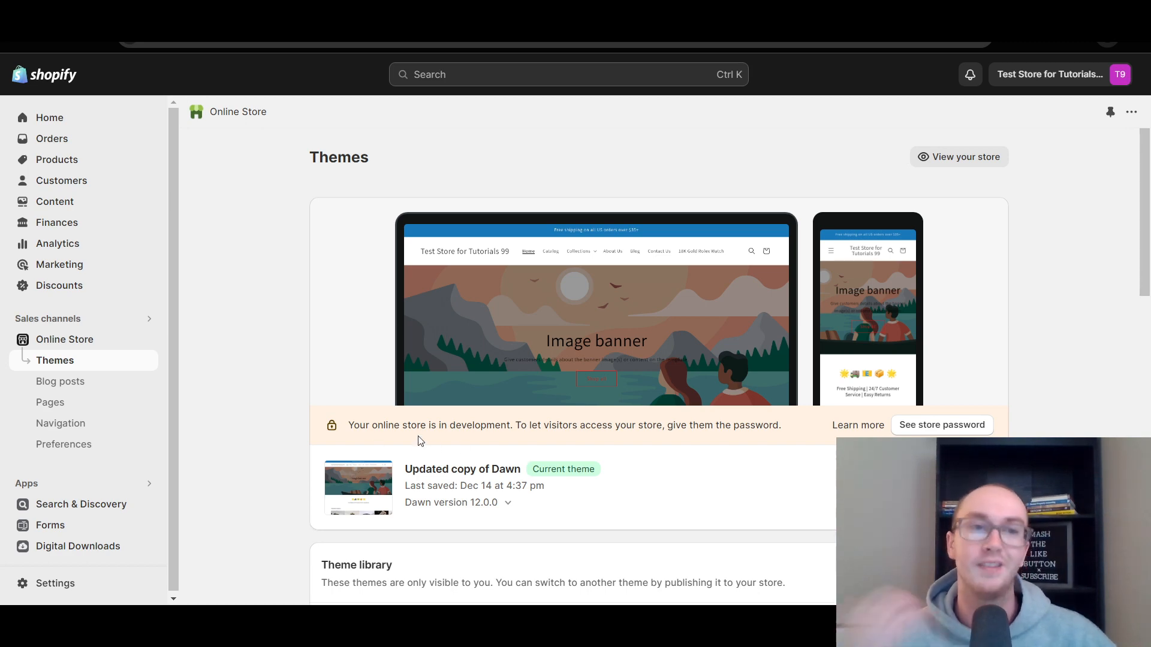
pyautogui.moveTo(353, 425); pyautogui.dragTo(442, 426)
pyautogui.click(442, 426)
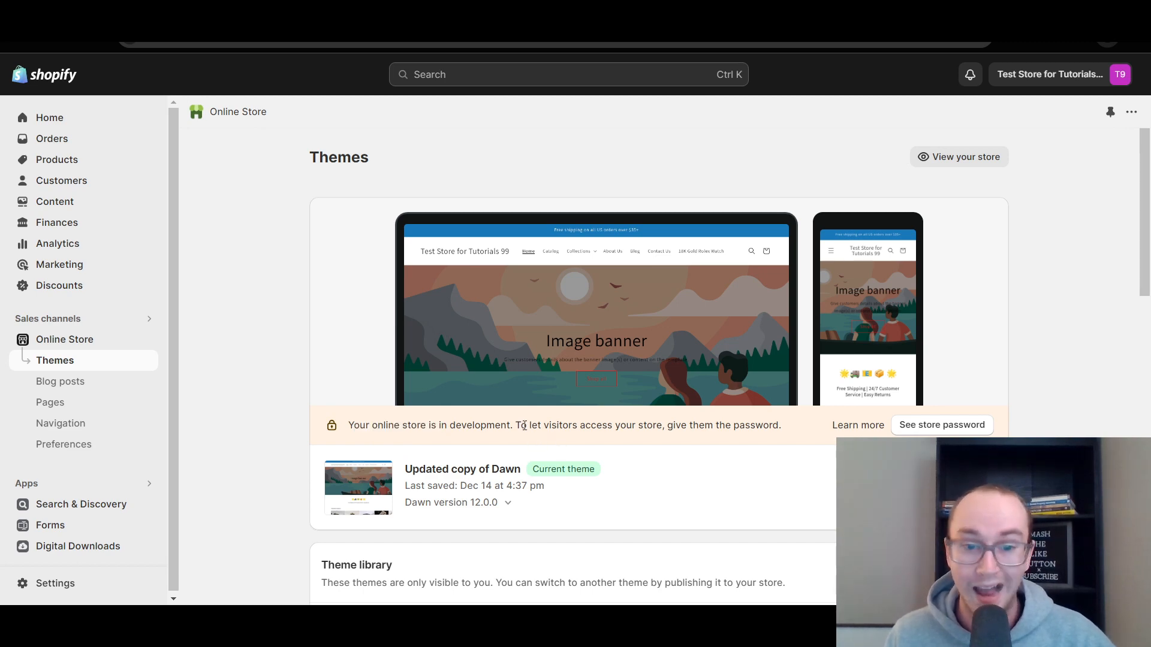
pyautogui.moveTo(516, 426); pyautogui.dragTo(750, 426)
pyautogui.click(751, 426)
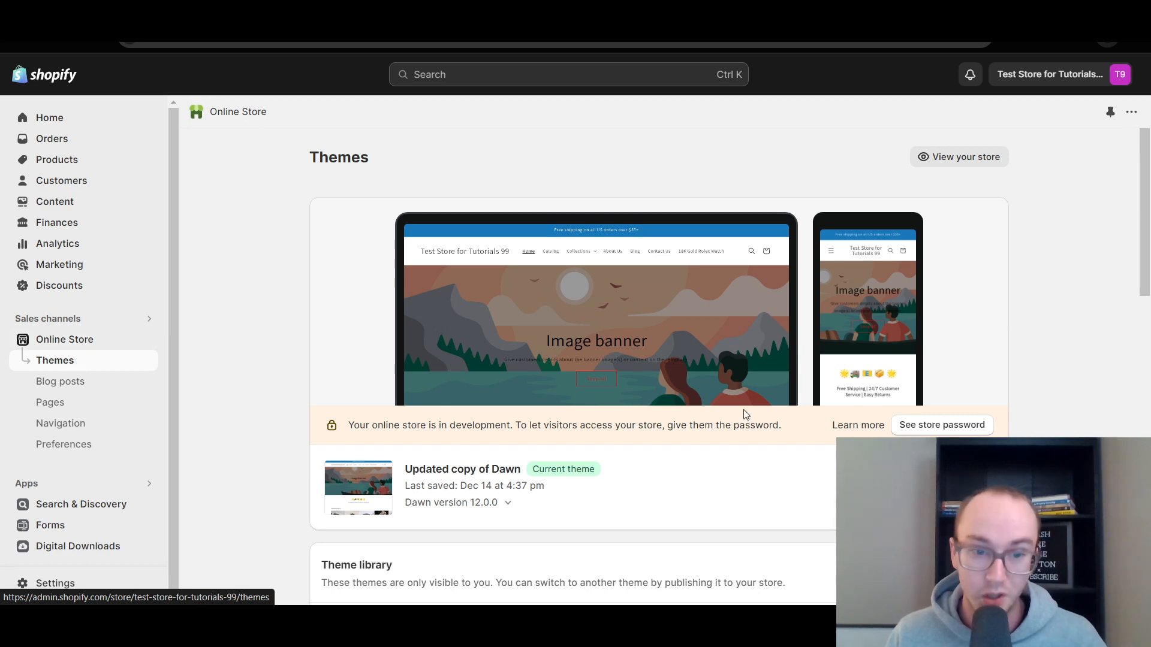
pyautogui.moveTo(346, 426); pyautogui.dragTo(544, 426)
pyautogui.click(610, 428)
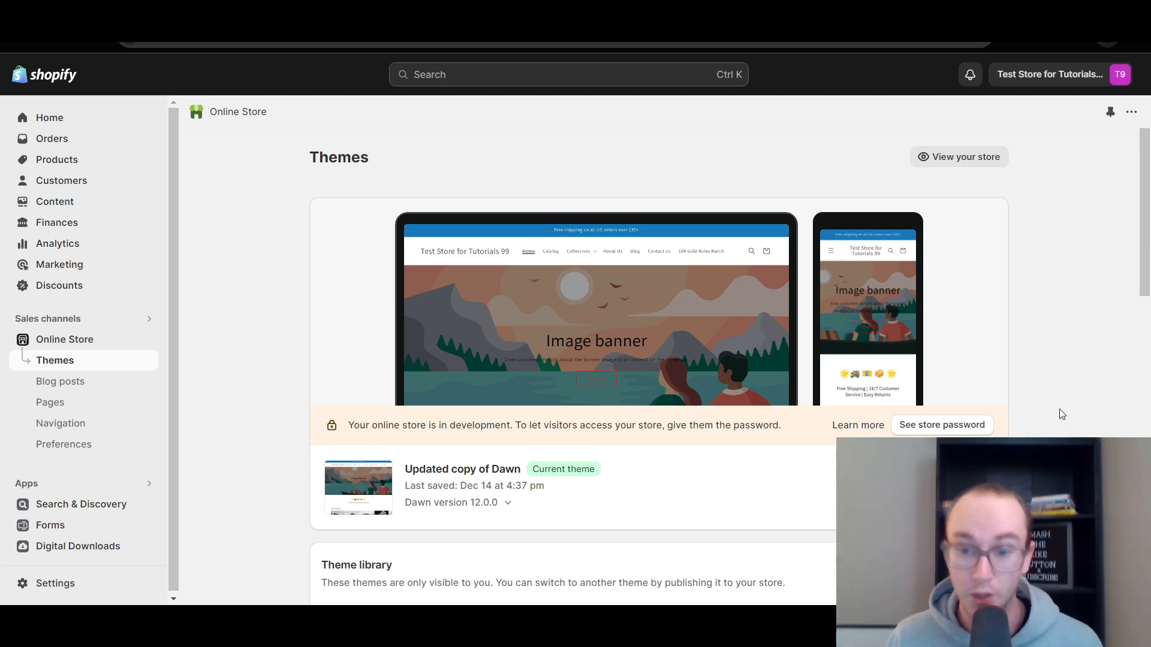
# Open the current theme, "Updated copy of Dawn", for customization.
pyautogui.scroll(-1, 1144, 237)
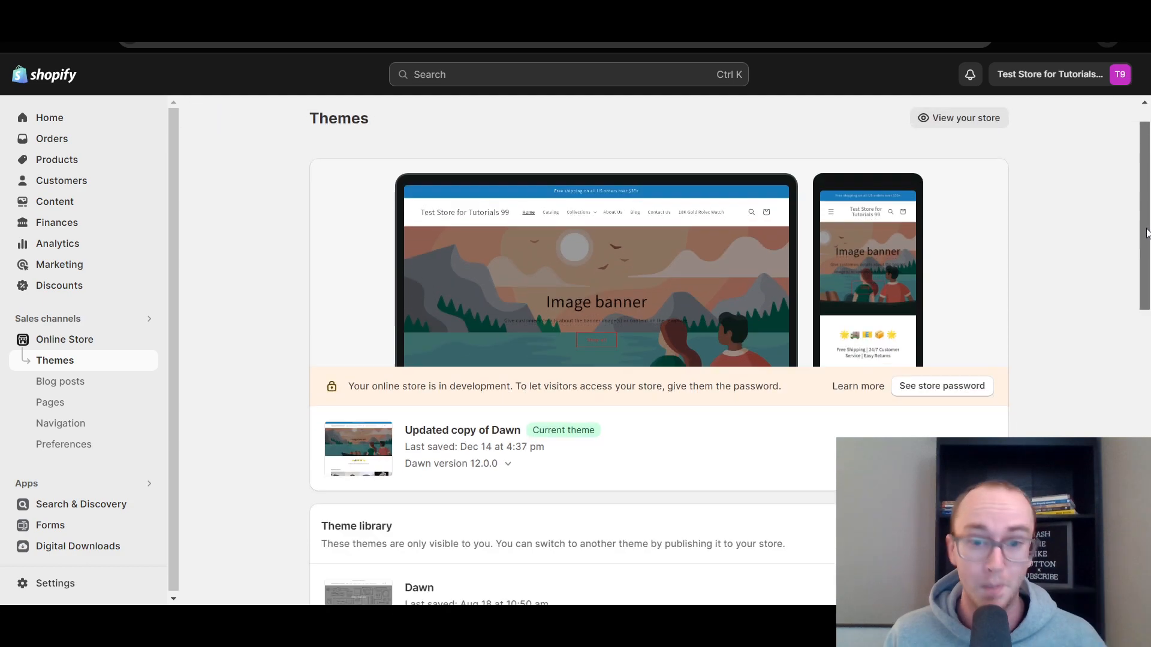
pyautogui.scroll(-1, 1144, 239)
pyautogui.scroll(3, 1082, 244)
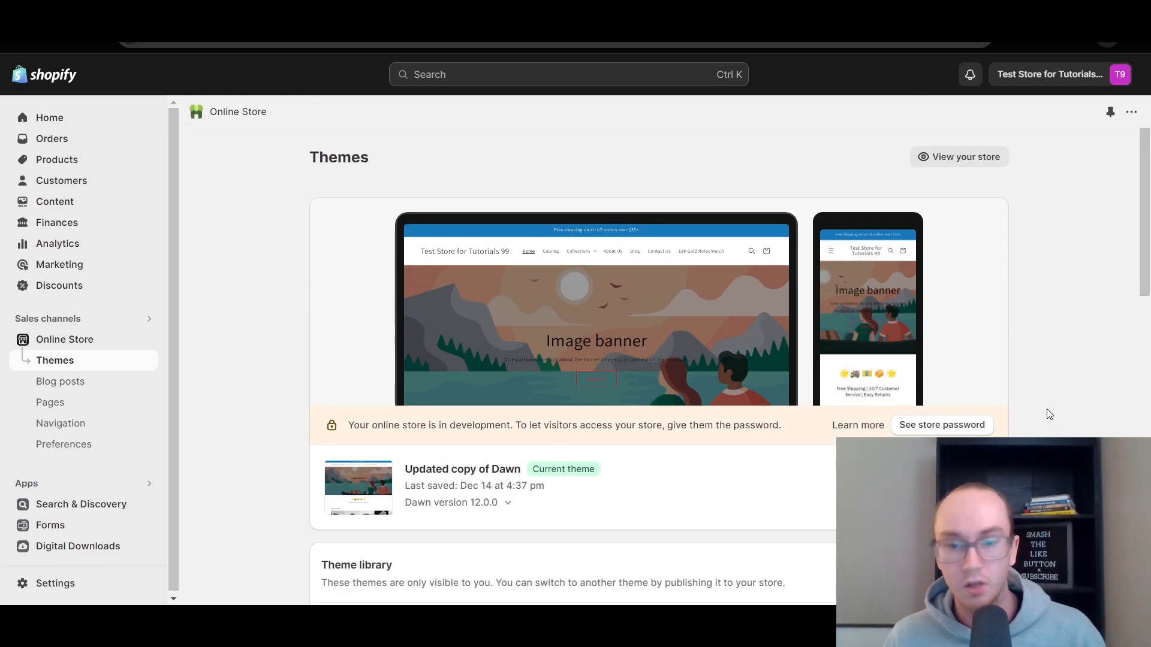
pyautogui.scroll(-3, 1144, 258)
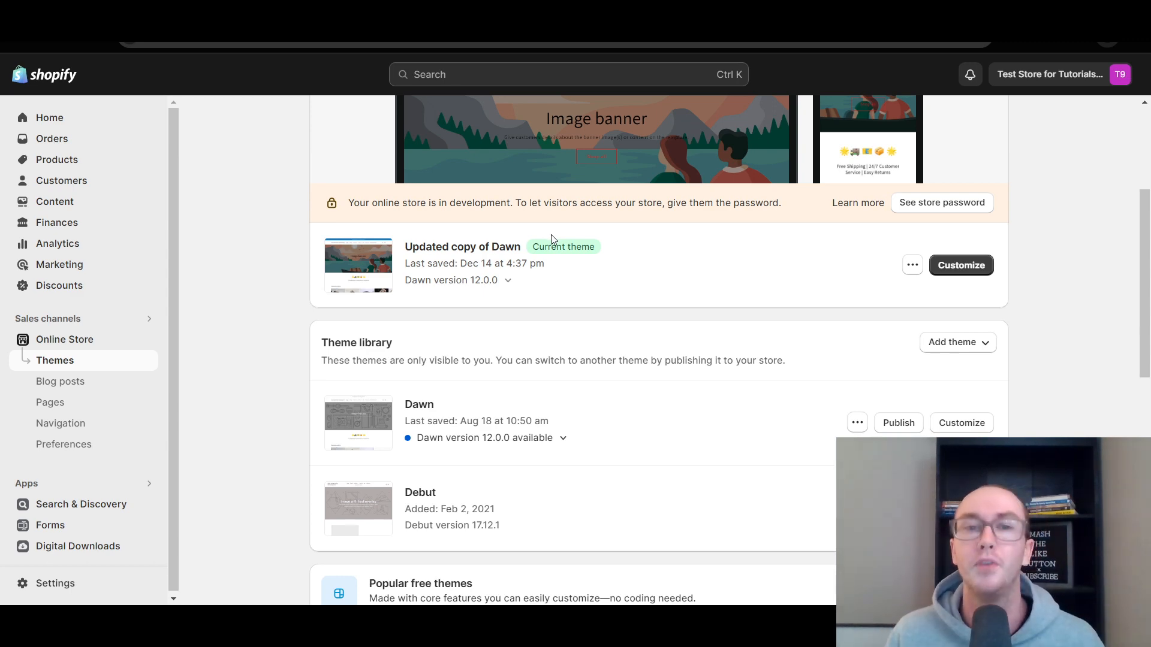
pyautogui.moveTo(1145, 279); pyautogui.dragTo(1146, 294)
pyautogui.scroll(1, 476, 245)
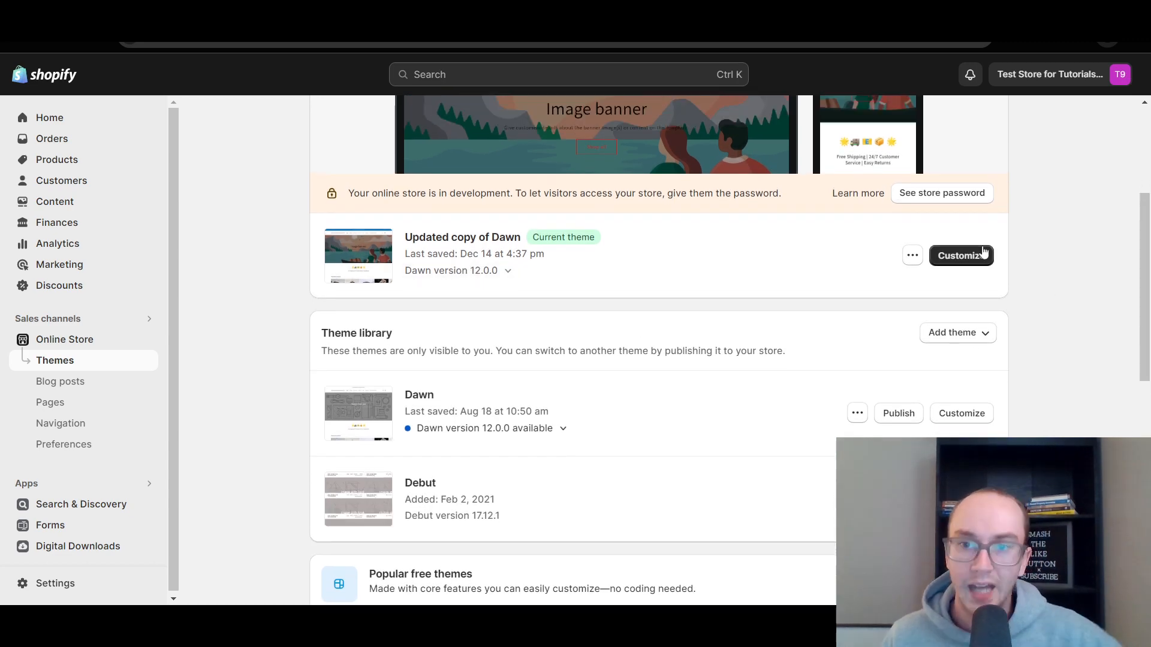
pyautogui.click(962, 256)
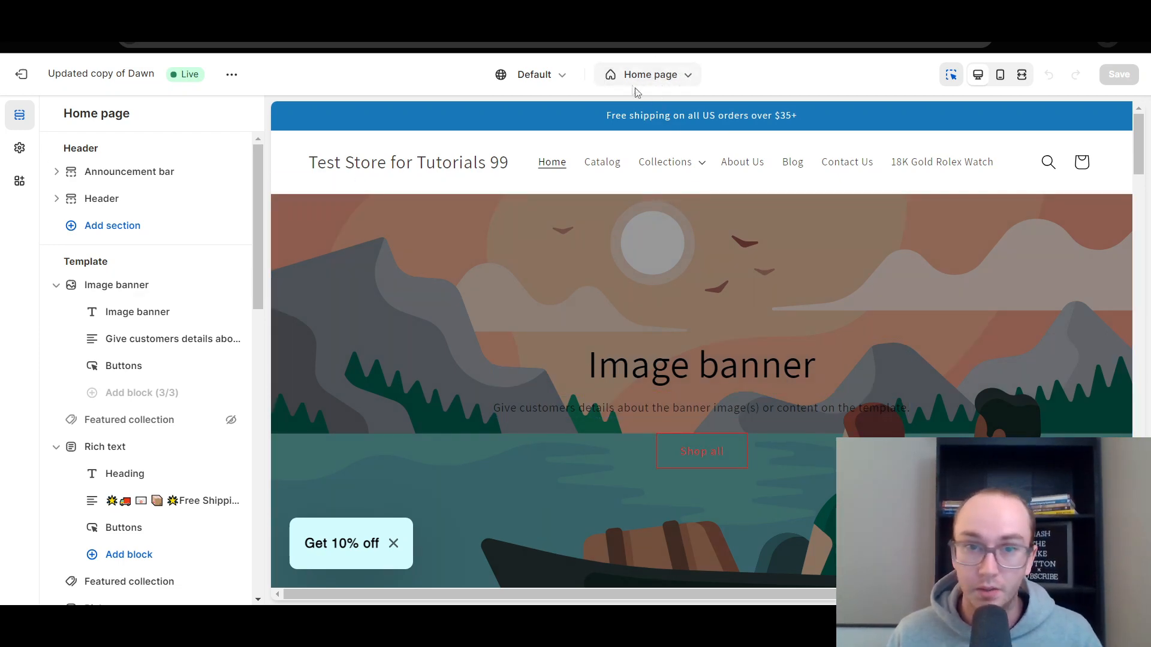
# Switch the theme editor from the home page to the Password template.
pyautogui.click(677, 87)
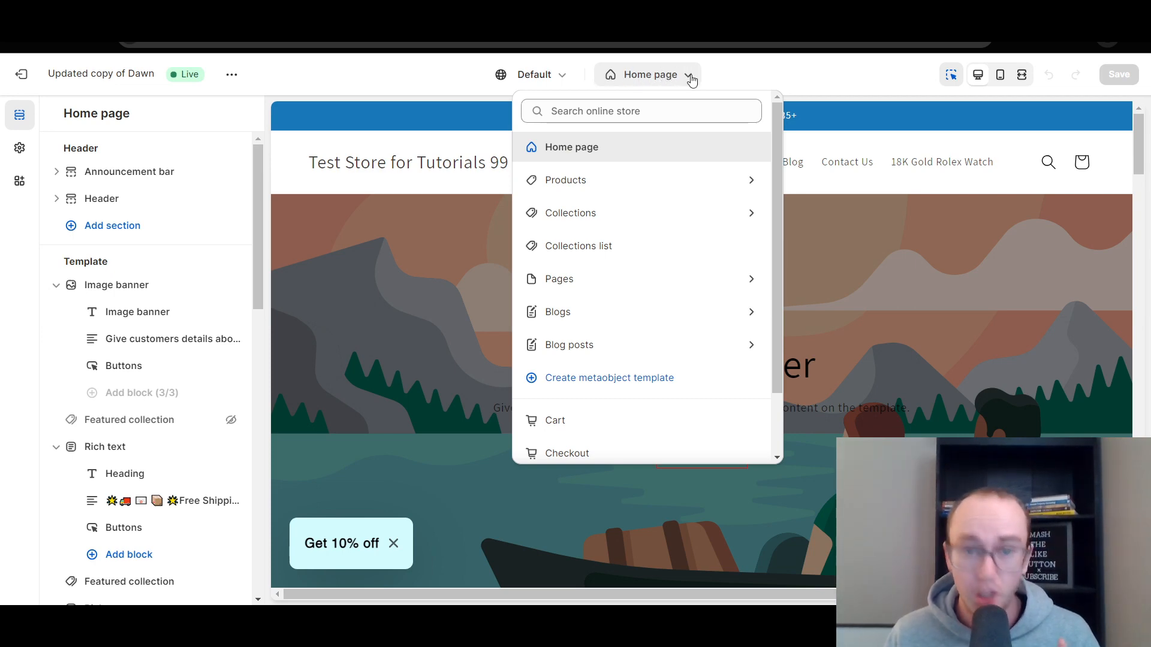
pyautogui.moveTo(771, 142); pyautogui.dragTo(771, 220)
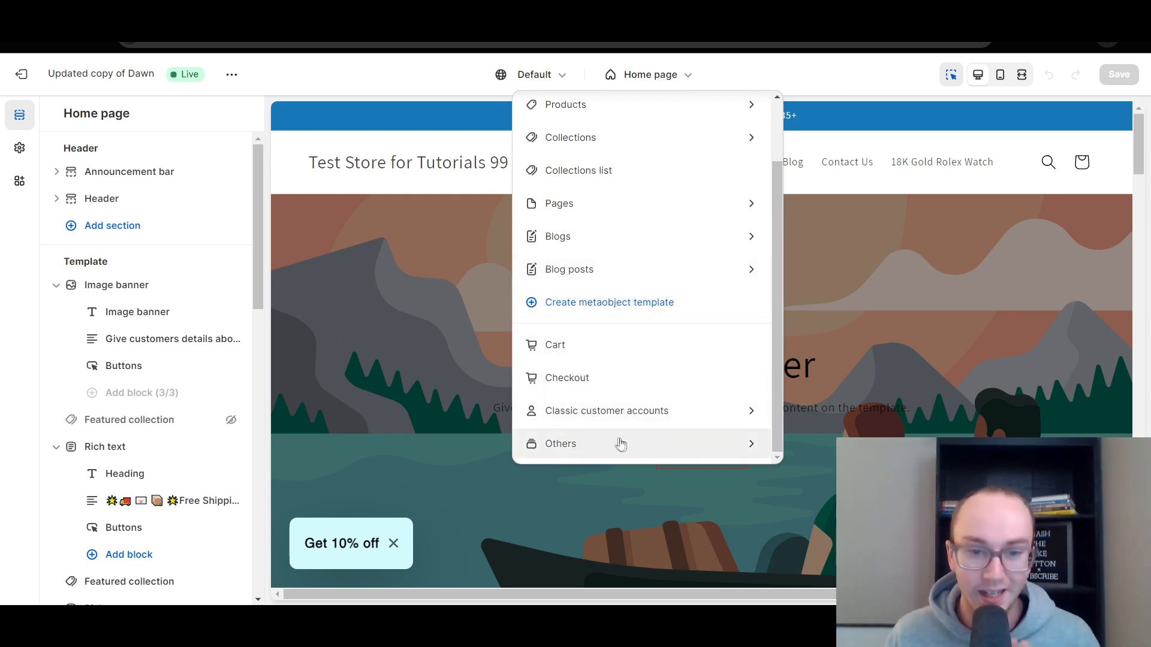
pyautogui.click(589, 445)
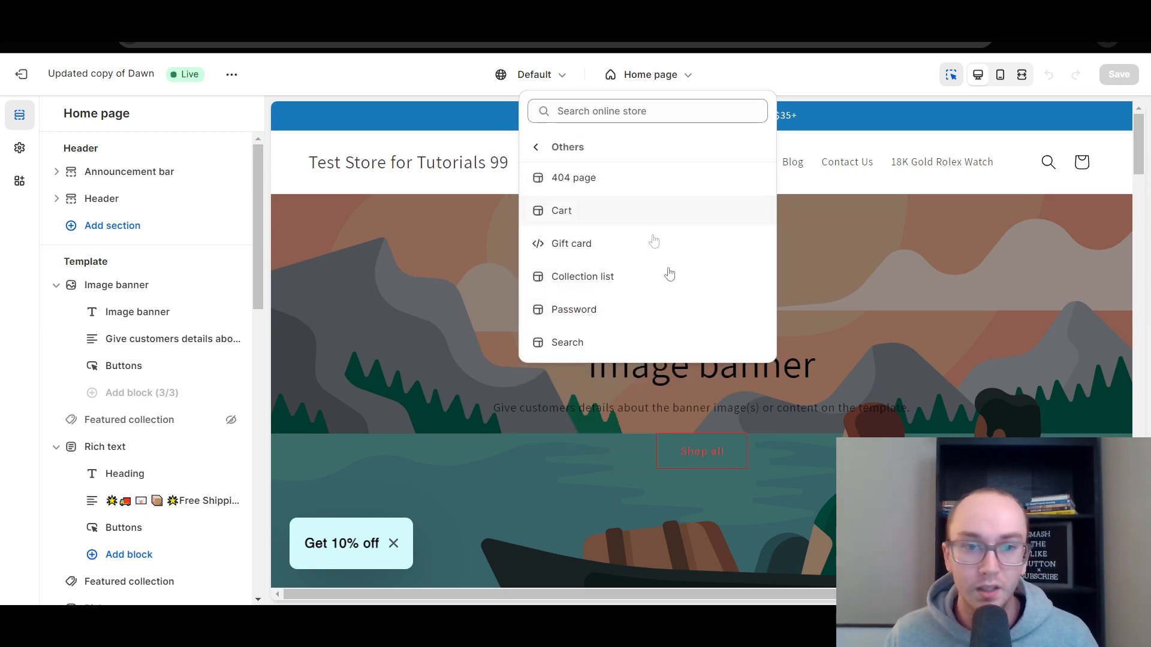
pyautogui.click(587, 311)
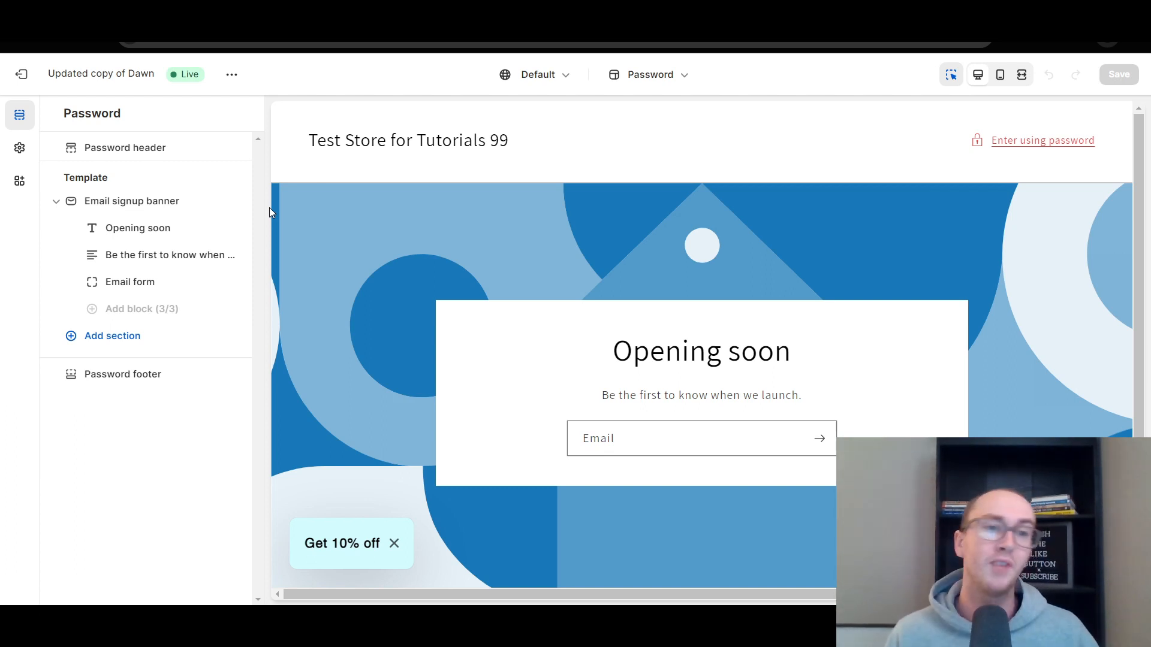
# Change the "Opening soon" heading text to "Coming Soon".
pyautogui.moveTo(1138, 276)
pyautogui.mouseDown()
pyautogui.moveTo(1136, 314)
pyautogui.moveTo(1136, 265)
pyautogui.mouseUp()
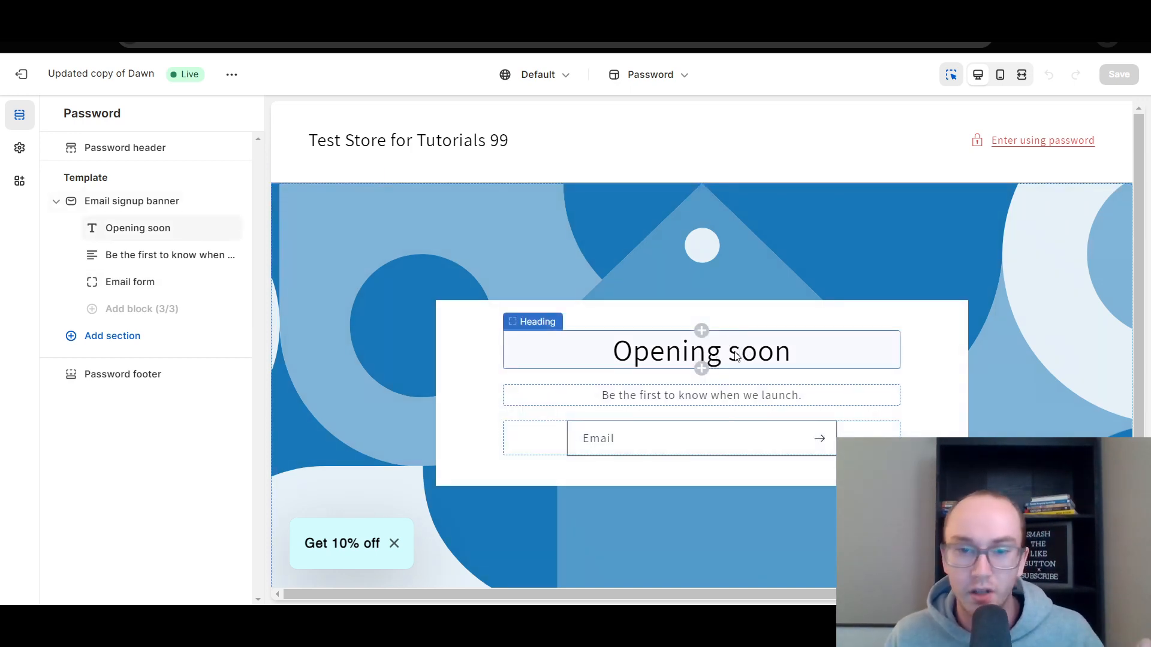
pyautogui.click(697, 357)
pyautogui.click(100, 178)
pyautogui.moveTo(101, 178); pyautogui.dragTo(69, 175)
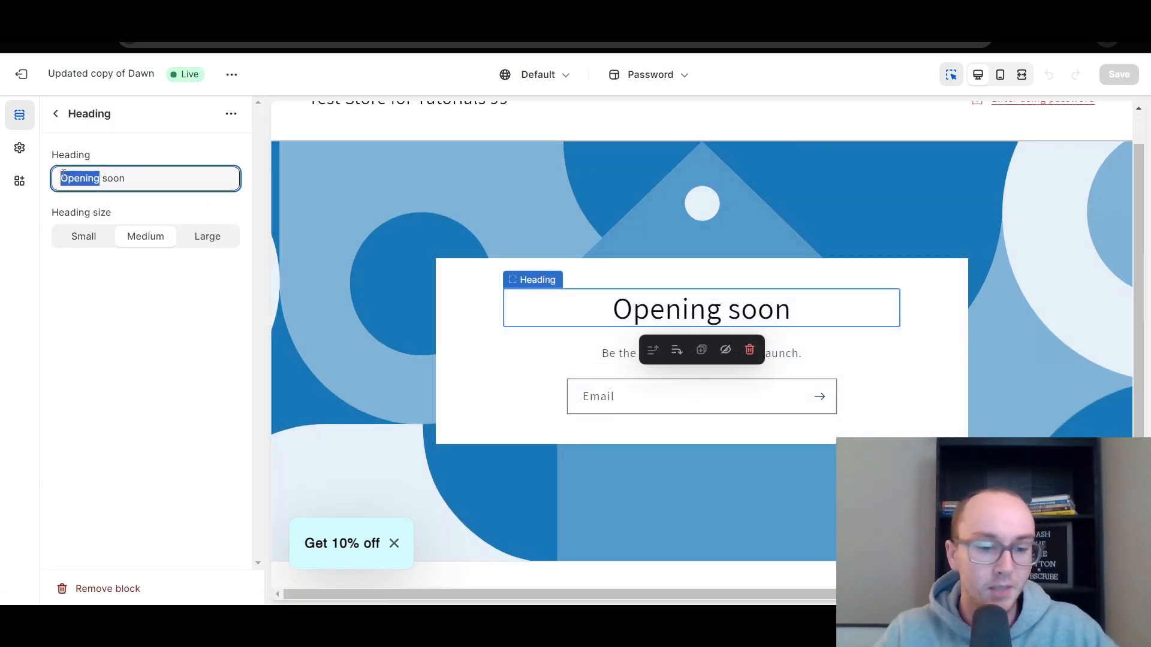
pyautogui.write('Coming')
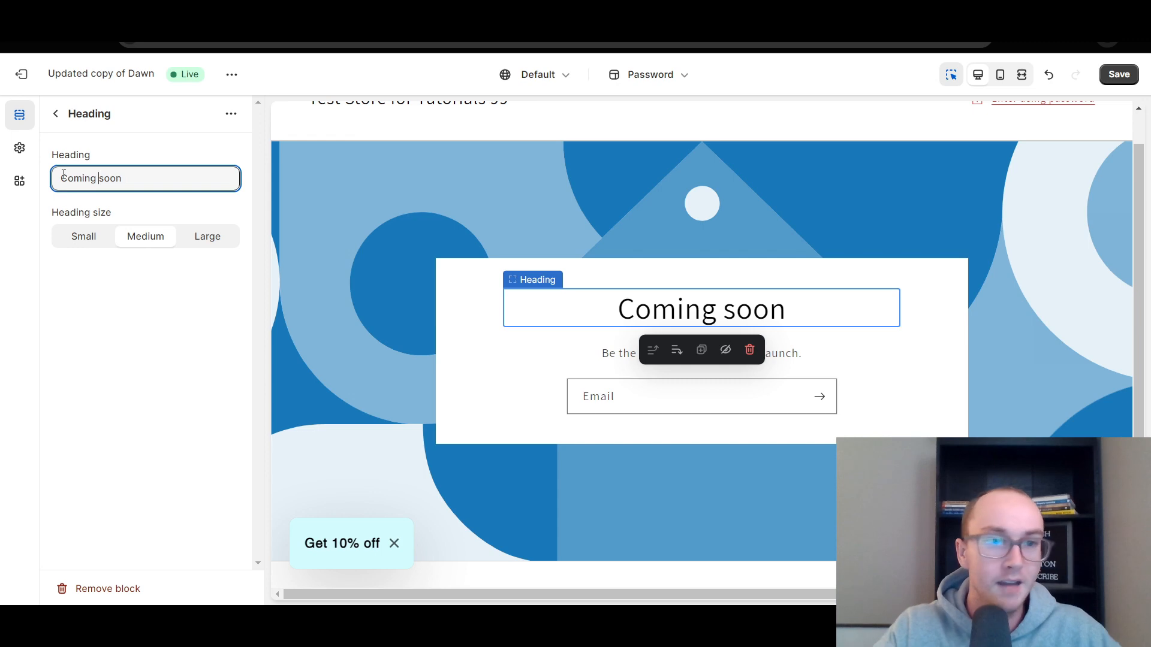
pyautogui.press('BackSpace')
pyautogui.write('S')
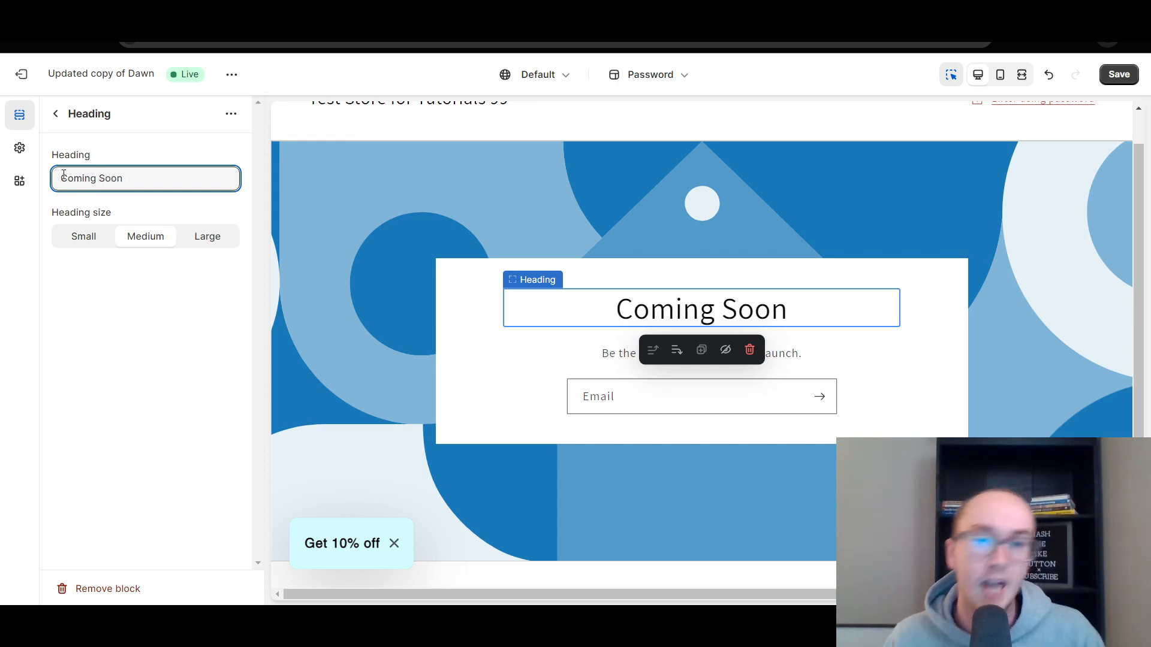
# Try the Small size for the "Coming Soon" heading and set it to Large.
pyautogui.click(207, 239)
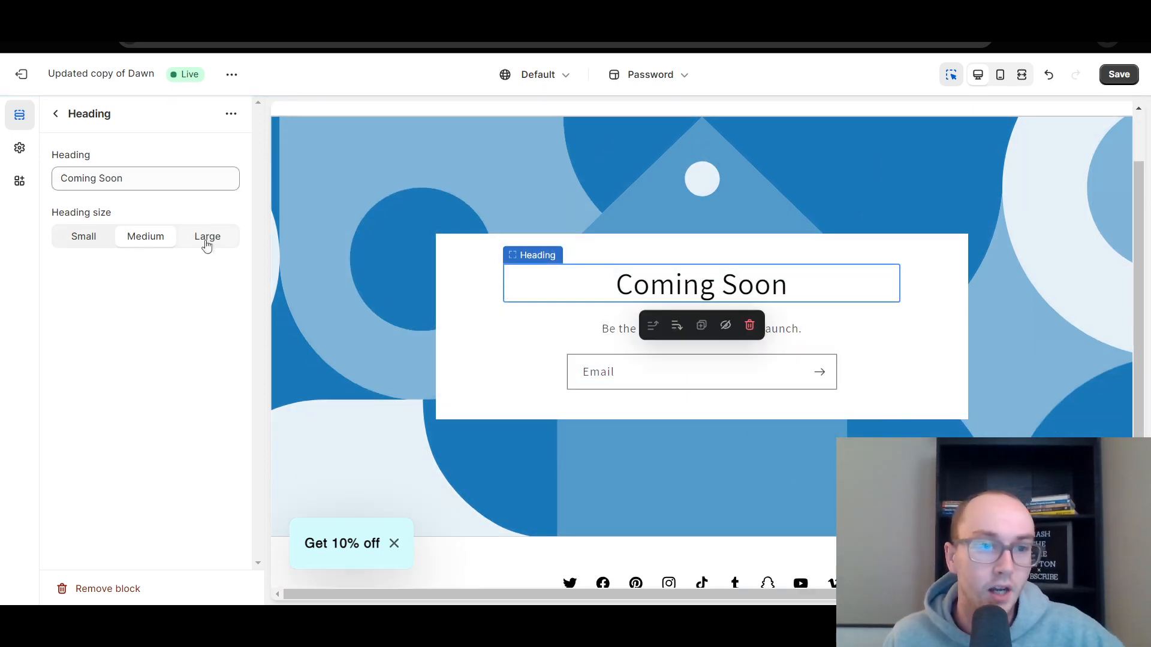
pyautogui.click(88, 241)
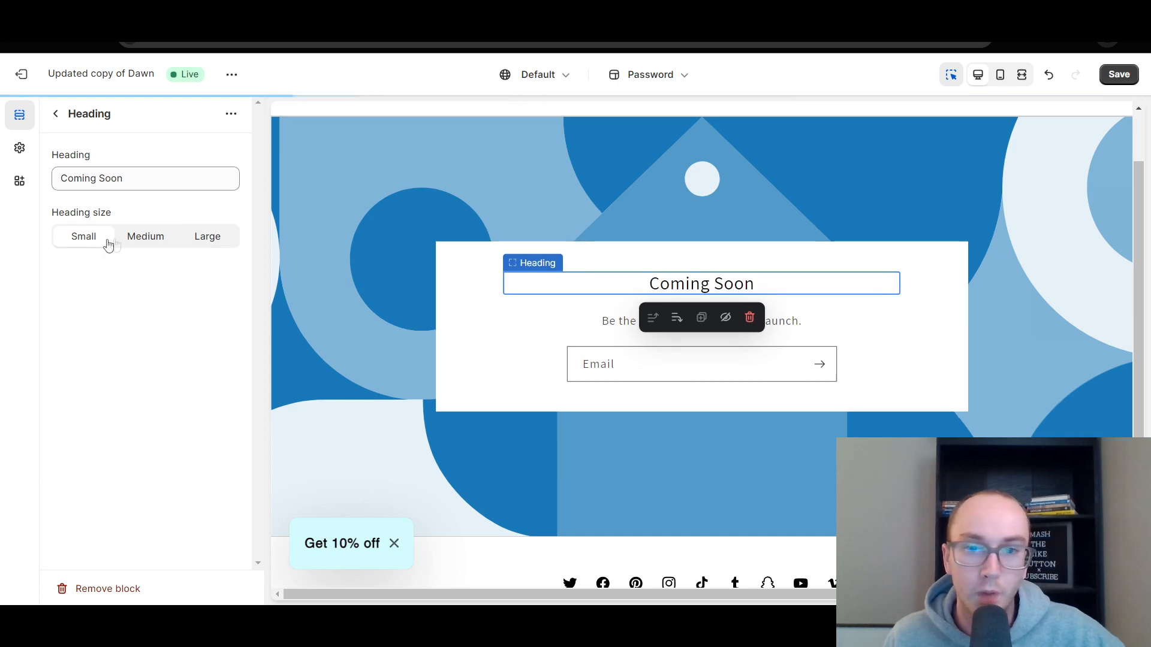
pyautogui.click(200, 238)
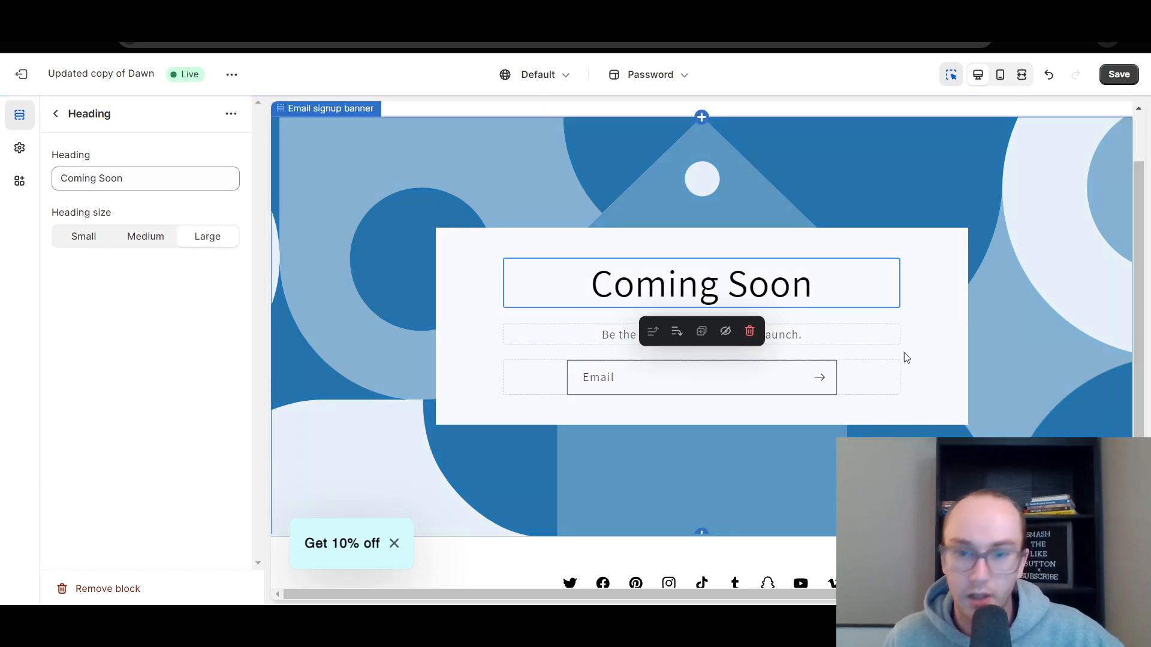
# Dismiss the "Get 10% off" popup in the preview and set the email signup banner's image overlay opacity to 40%.
pyautogui.click(924, 353)
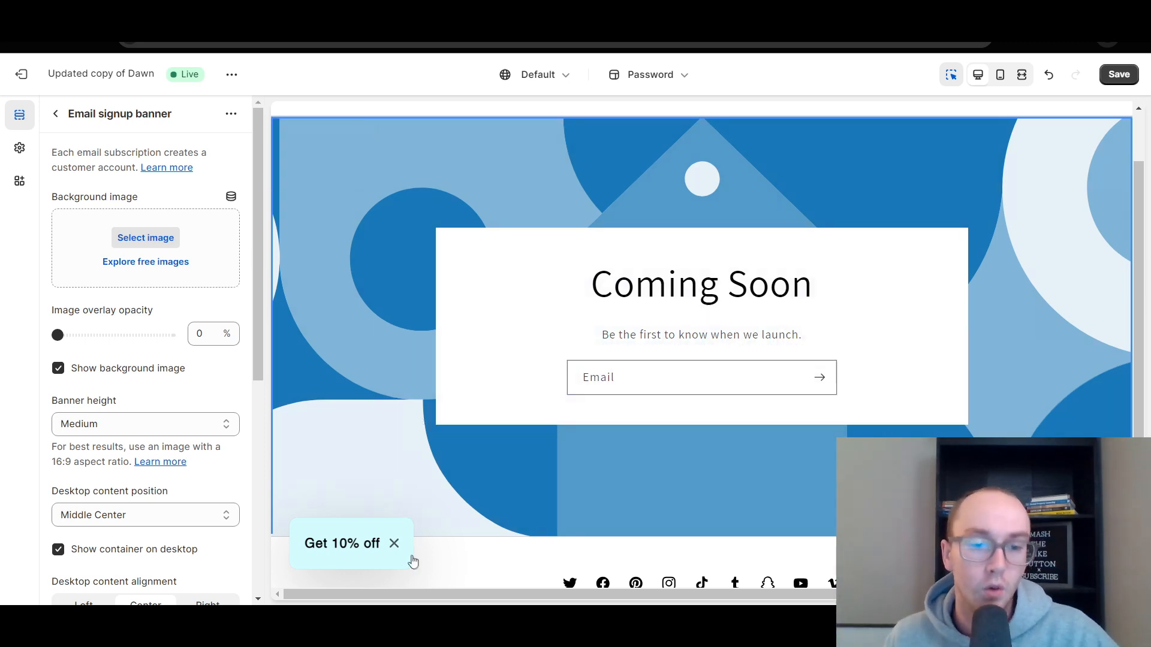
pyautogui.click(395, 544)
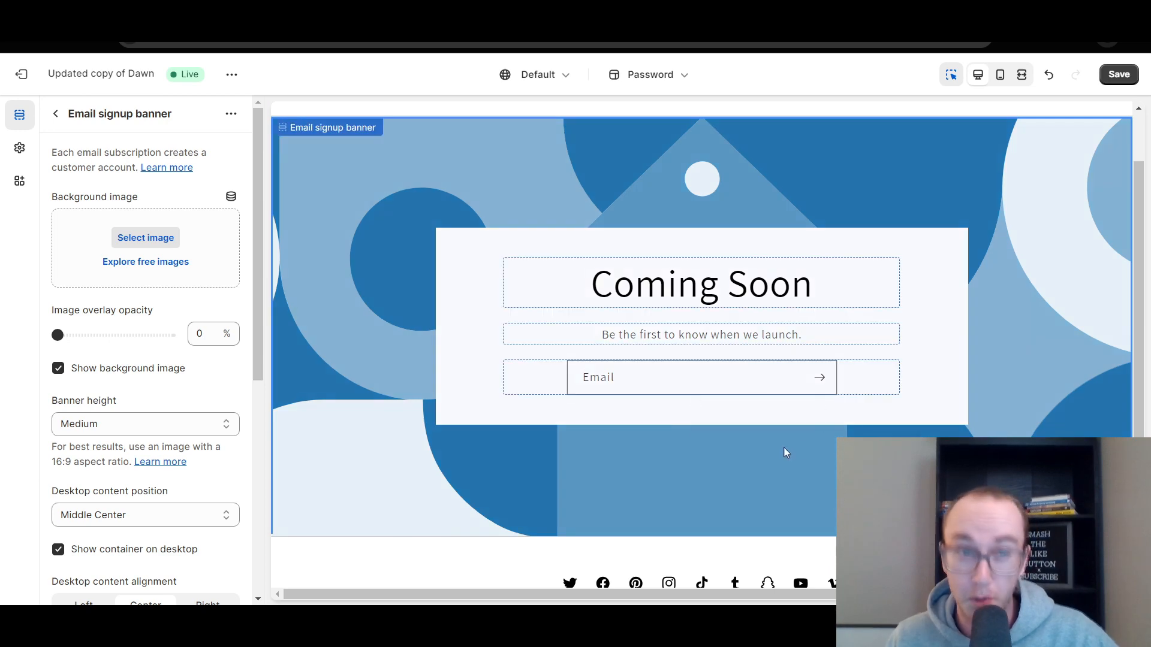
pyautogui.scroll(2, 749, 367)
pyautogui.scroll(-2, 526, 262)
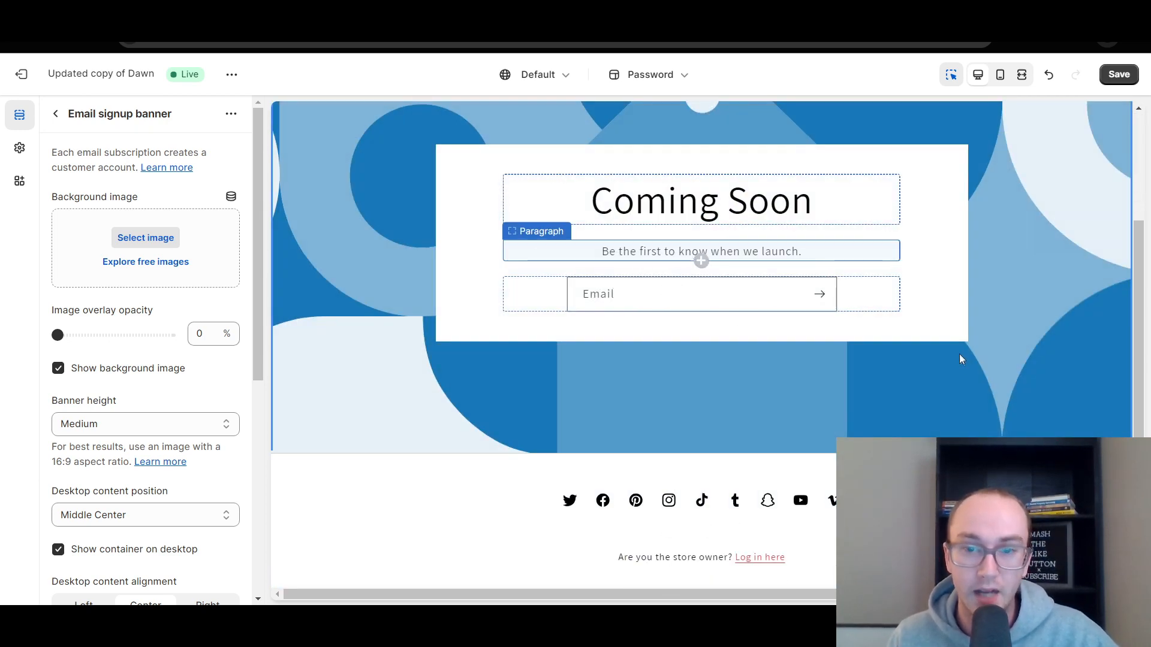
pyautogui.scroll(1, 650, 313)
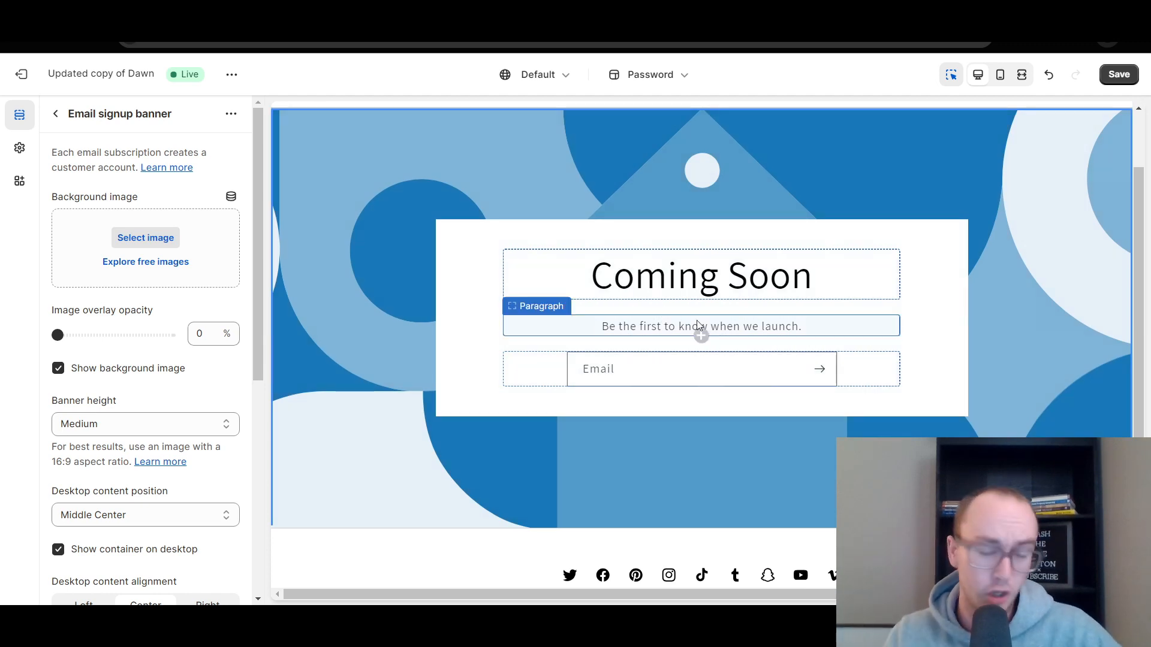
pyautogui.scroll(1, 385, 257)
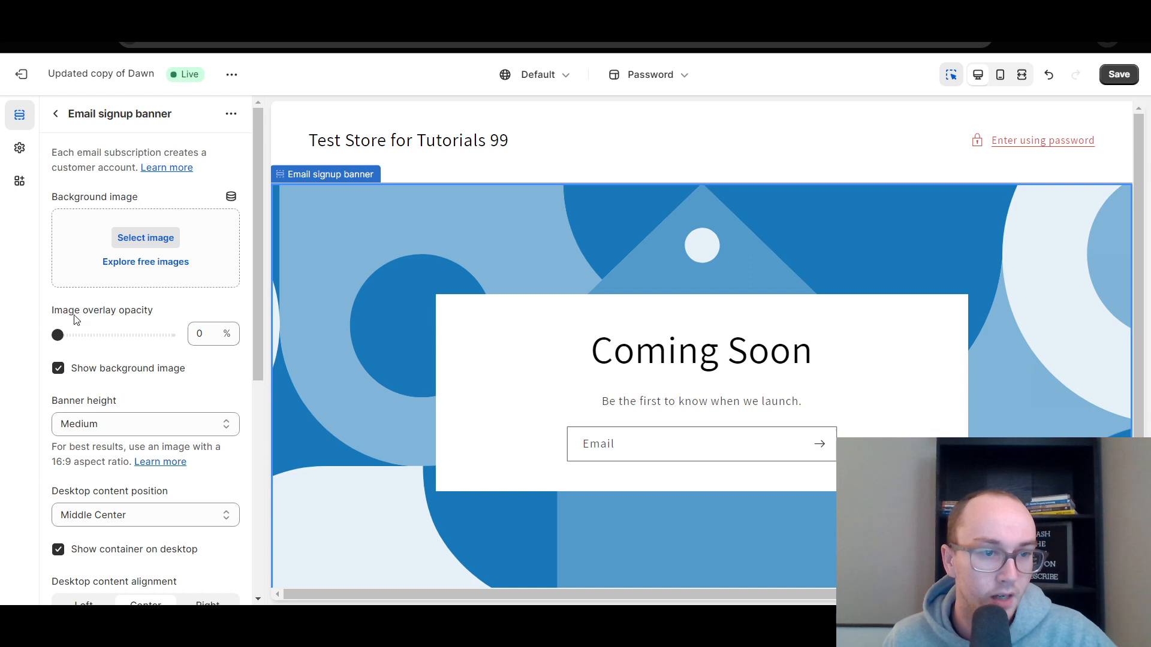
pyautogui.moveTo(64, 340); pyautogui.dragTo(102, 335)
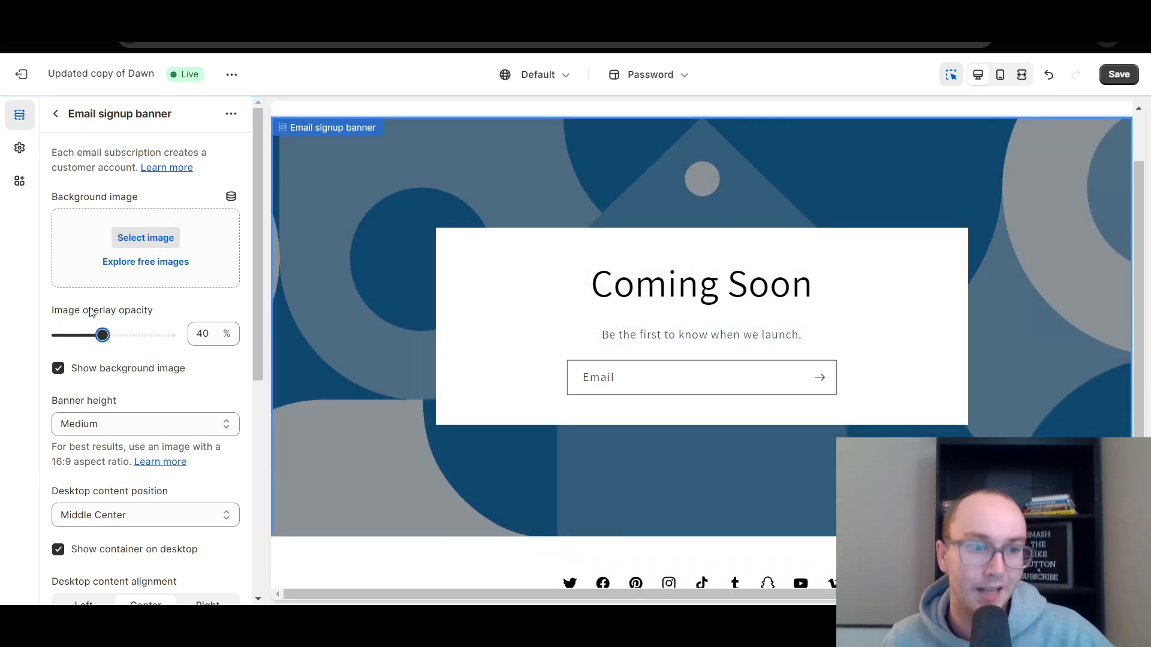
# Set the email signup banner's image overlay opacity to 30%, then try the Large banner height and settle on Small.
pyautogui.moveTo(107, 334); pyautogui.dragTo(91, 335)
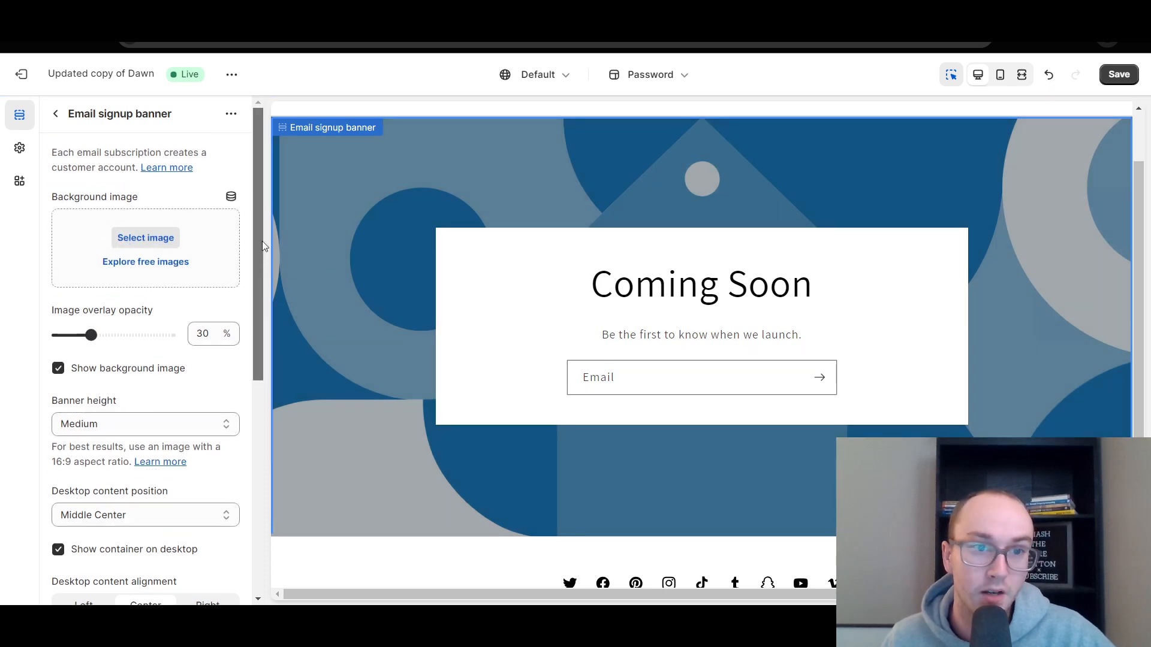
pyautogui.scroll(2, 600, 255)
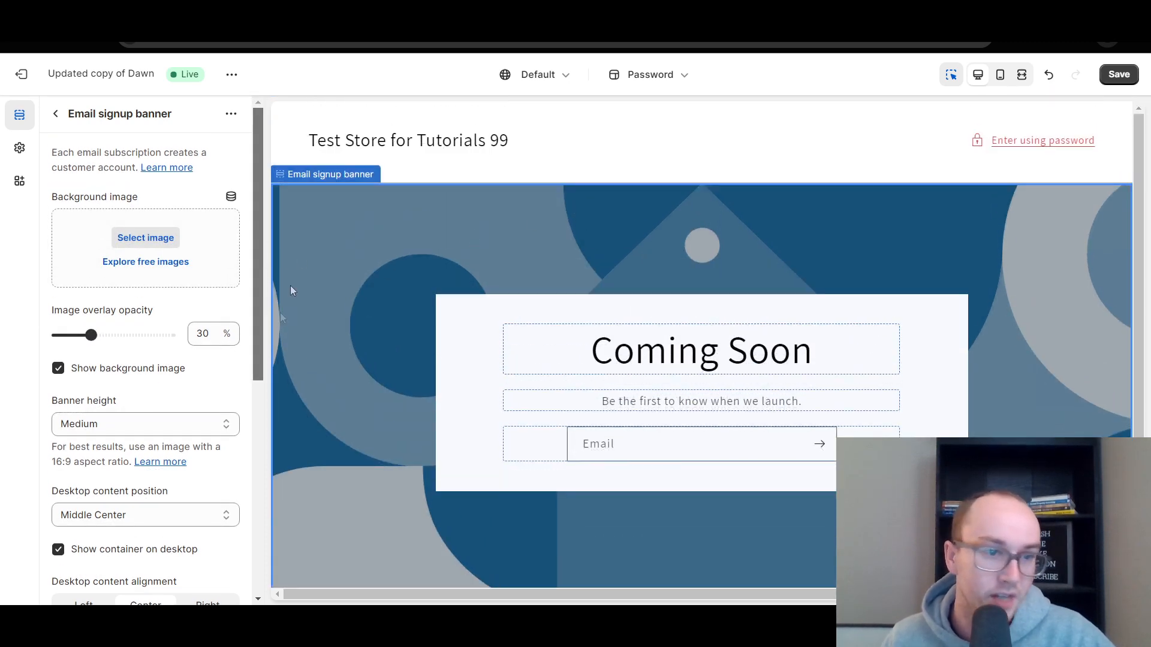
pyautogui.click(137, 427)
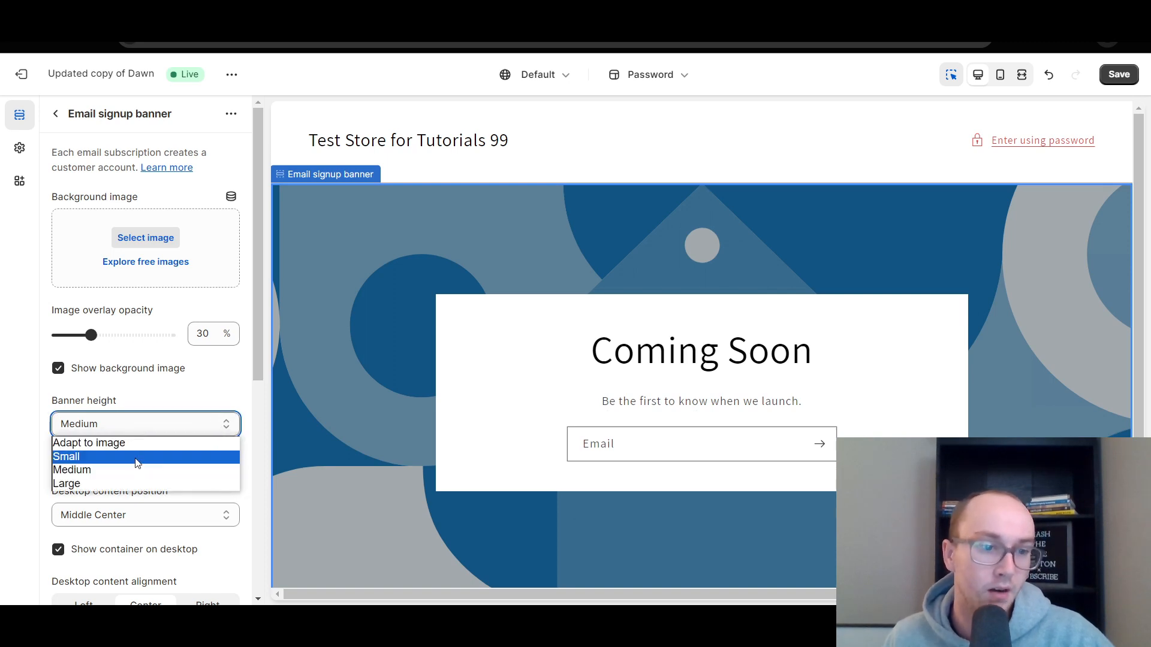
pyautogui.click(141, 457)
pyautogui.click(120, 424)
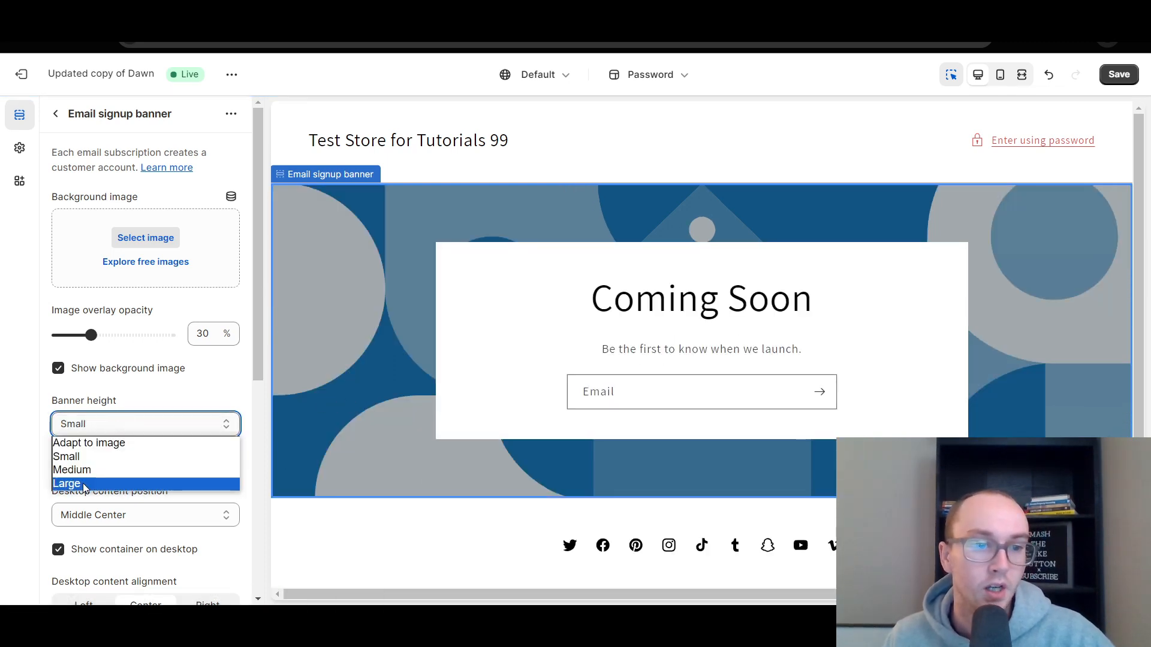
pyautogui.click(84, 483)
pyautogui.click(96, 426)
pyautogui.click(78, 457)
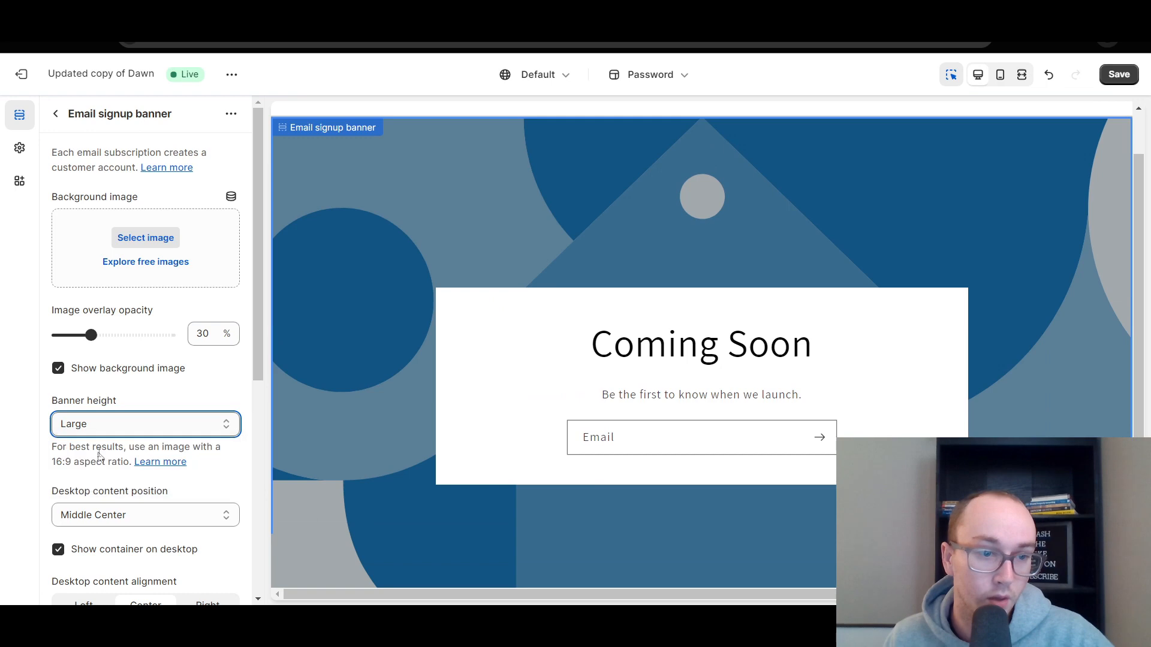
pyautogui.scroll(1, 922, 258)
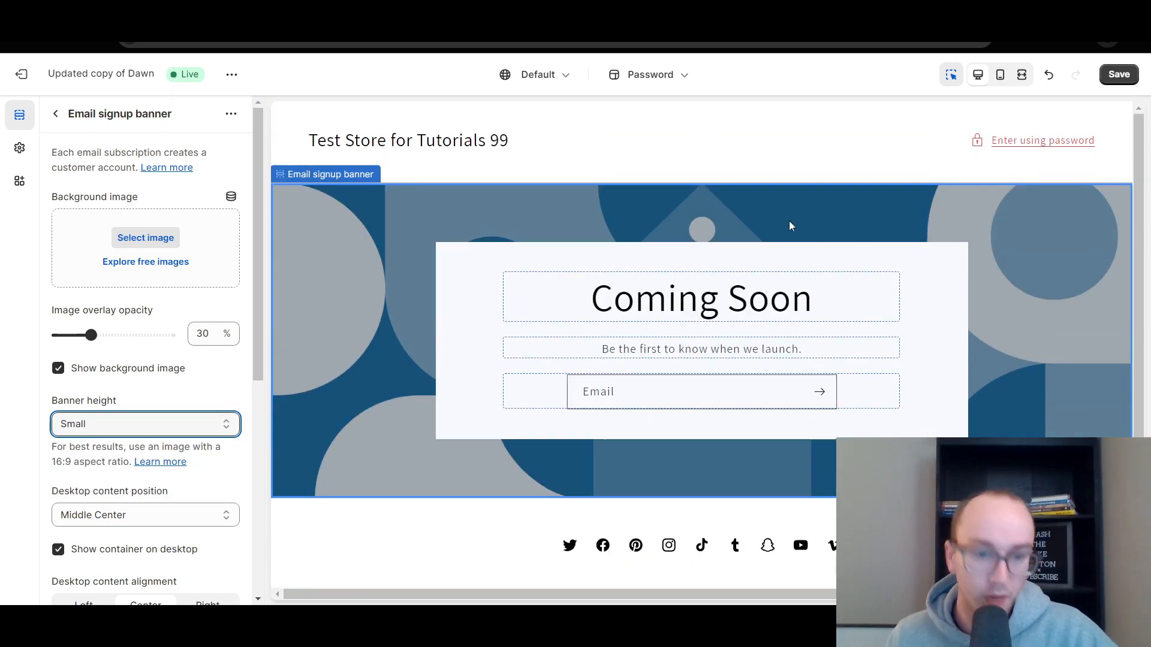
# Switch to the mobile preview and compare the Adapt to image and Small heights for the email signup banner.
pyautogui.click(1000, 75)
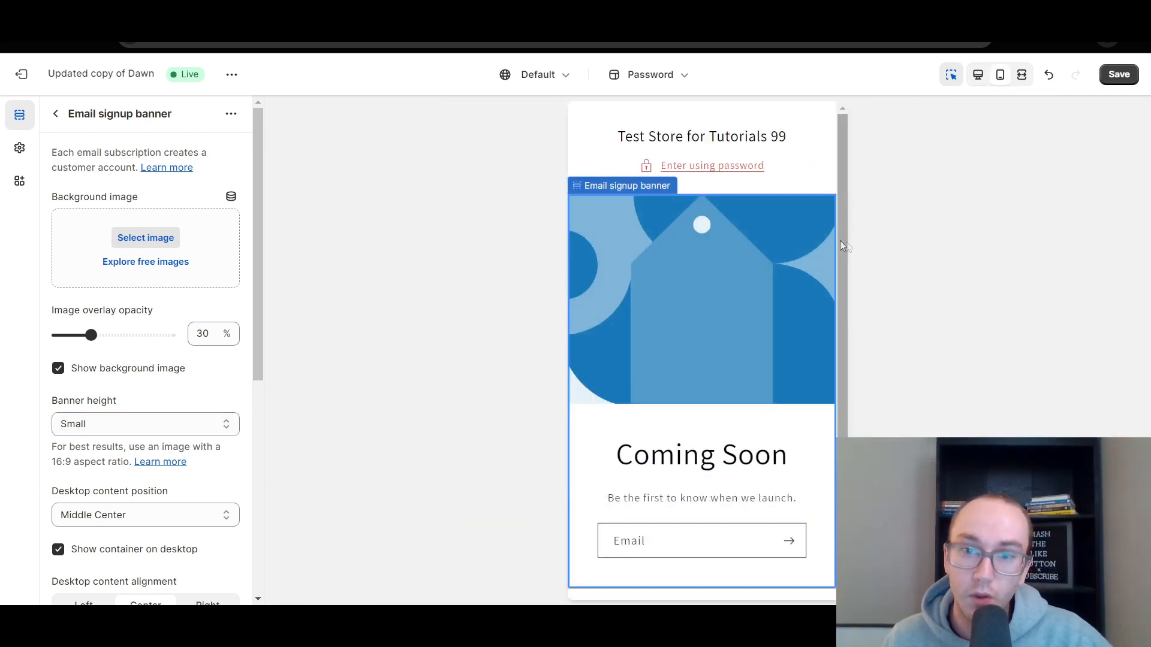
pyautogui.moveTo(843, 243); pyautogui.dragTo(836, 188)
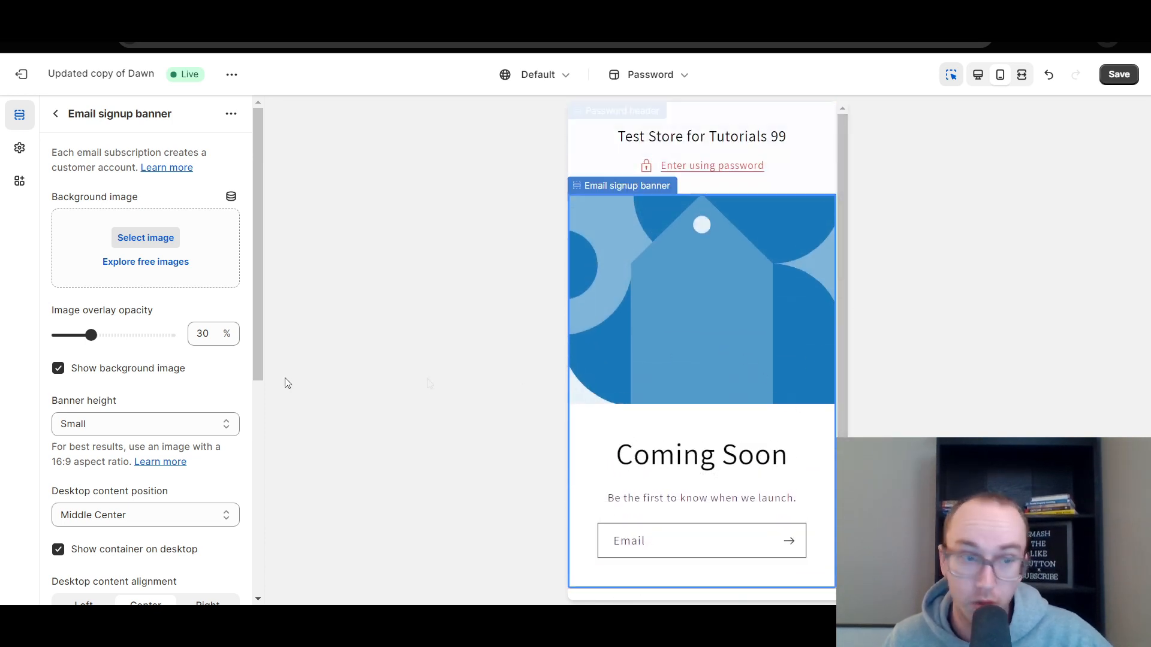
pyautogui.click(116, 424)
pyautogui.click(99, 439)
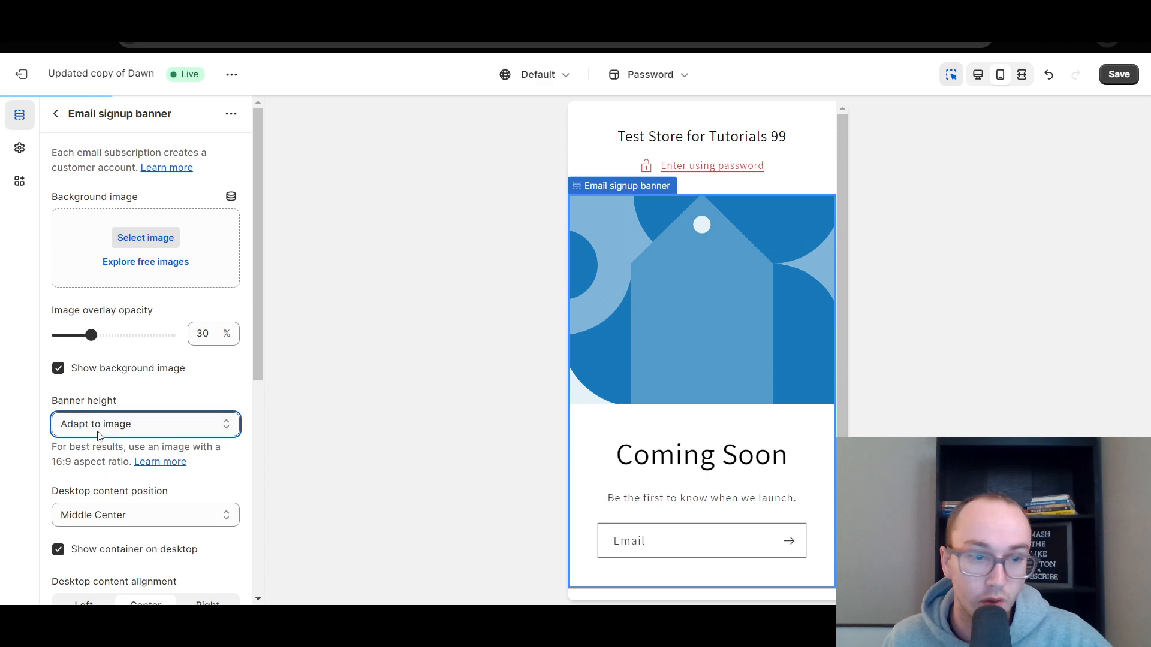
pyautogui.click(99, 435)
pyautogui.click(90, 456)
pyautogui.click(91, 427)
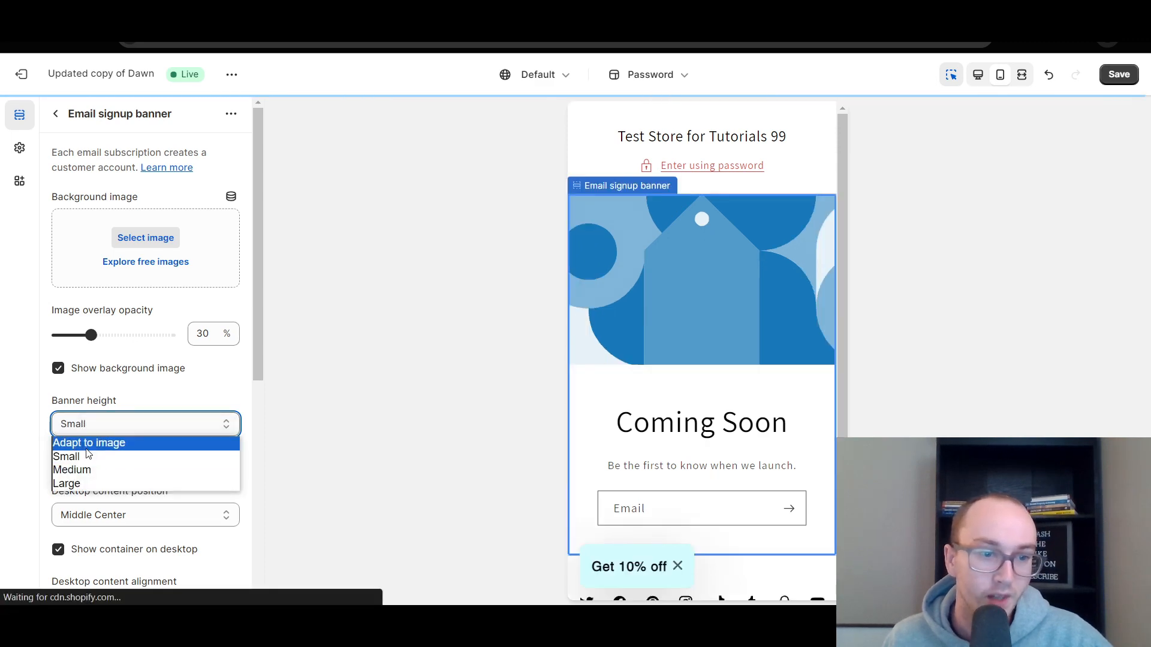
pyautogui.click(98, 443)
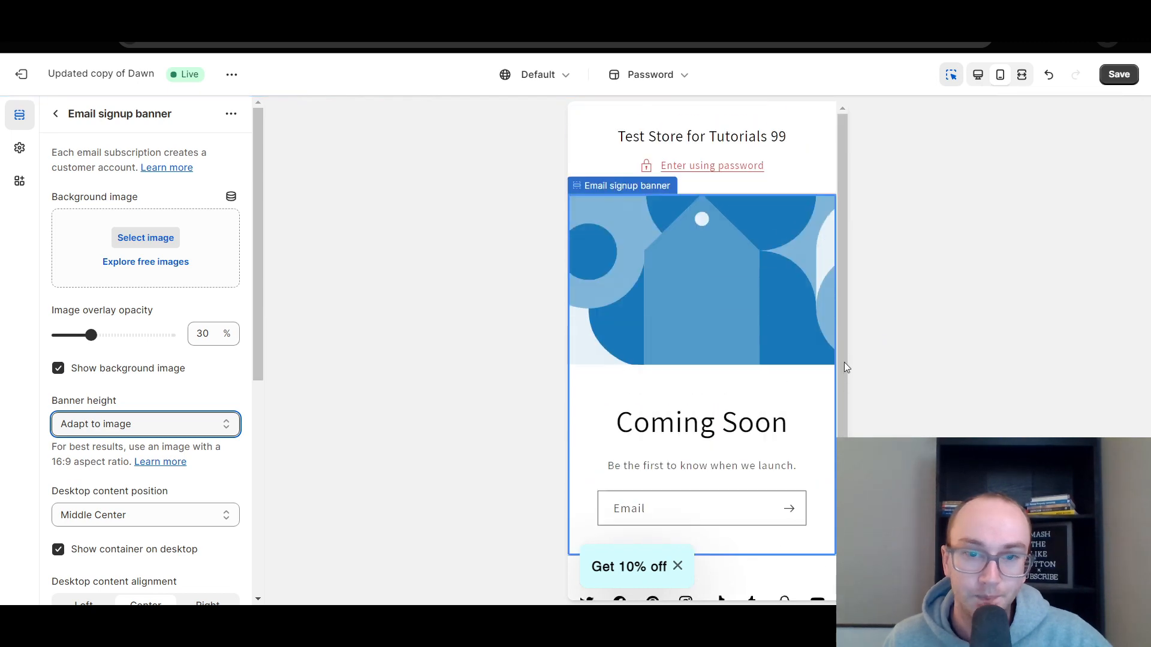
# Try the Large banner height in the mobile preview, set it back to Small, and return to the desktop preview.
pyautogui.click(86, 422)
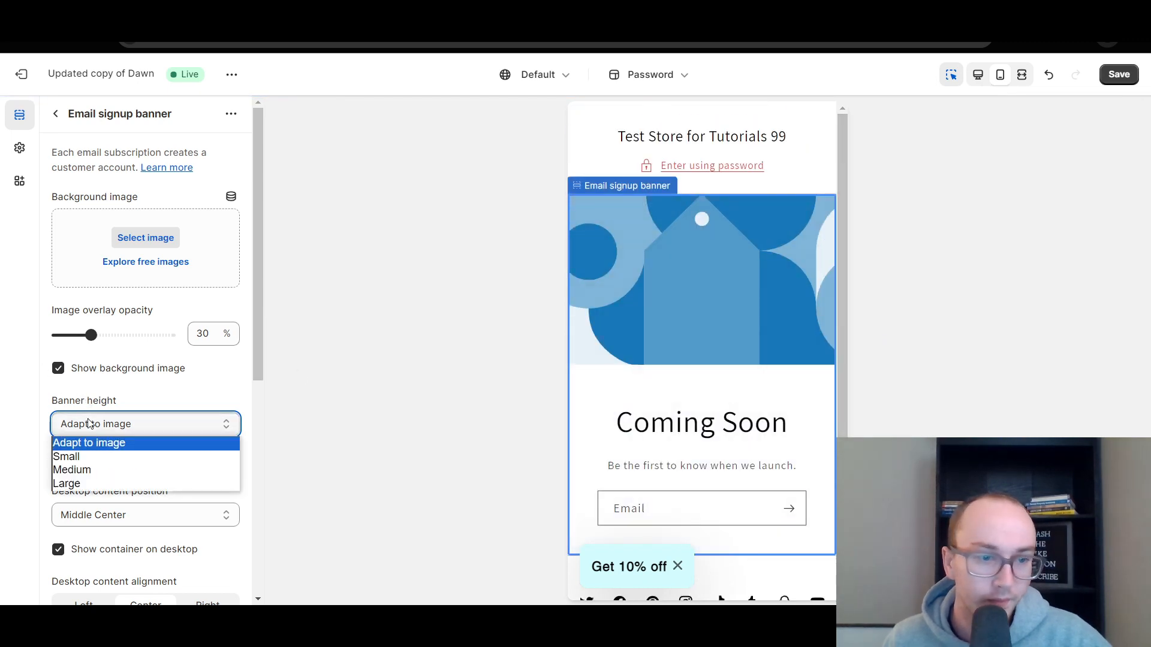
pyautogui.click(72, 483)
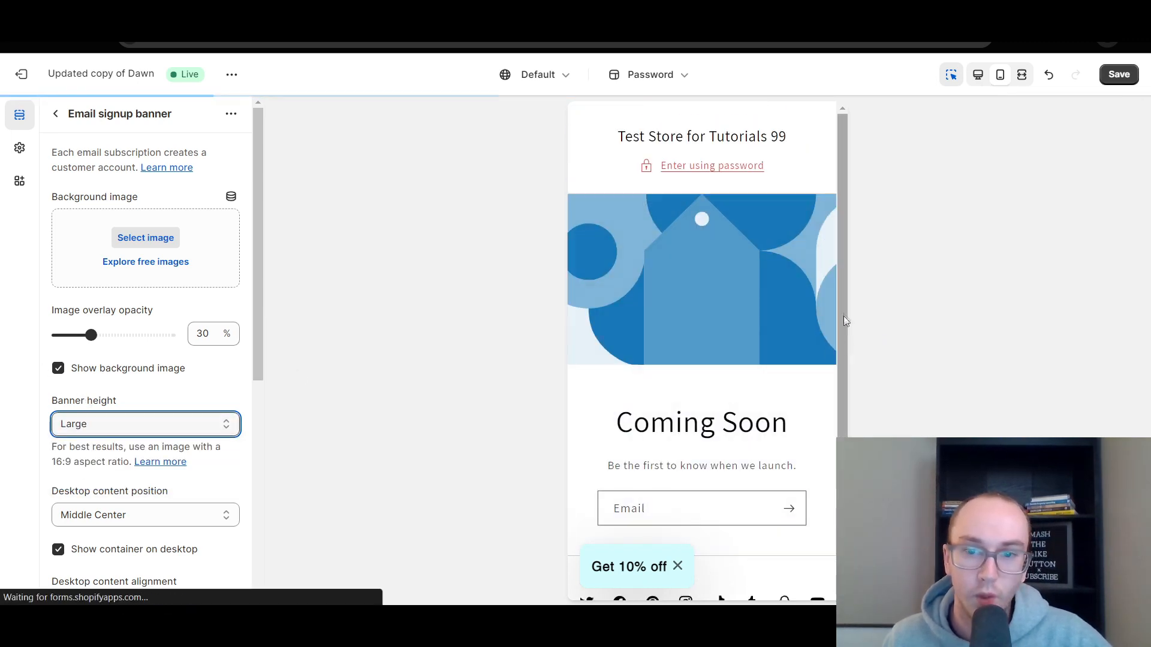
pyautogui.moveTo(844, 314); pyautogui.dragTo(841, 446)
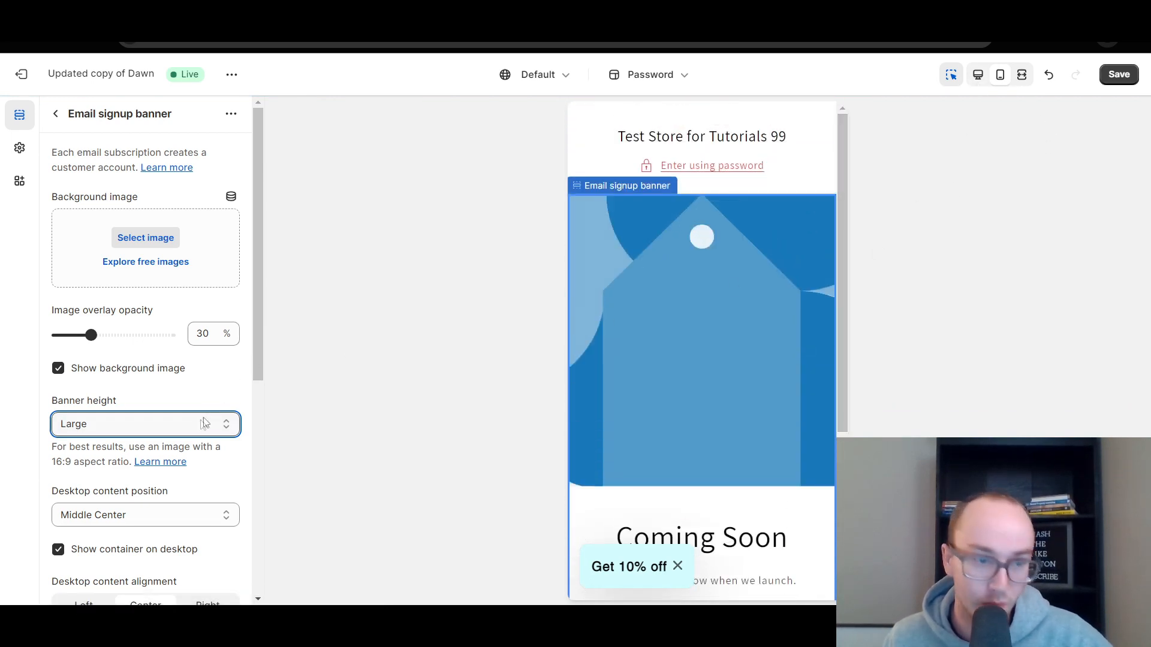
pyautogui.click(205, 421)
pyautogui.click(127, 453)
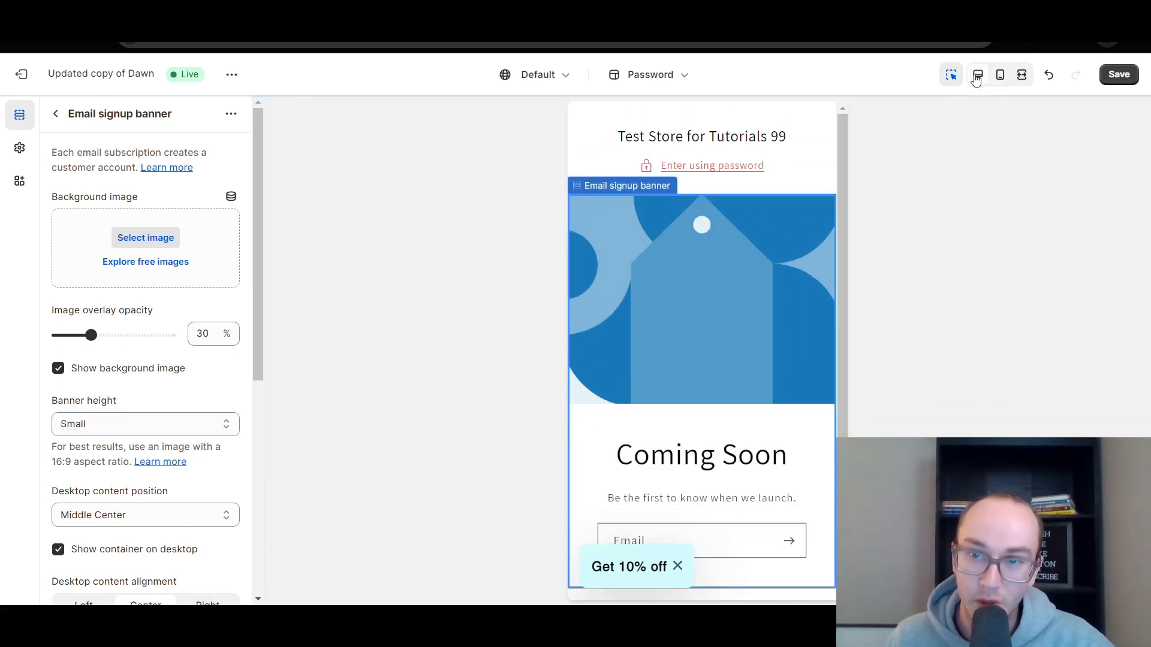
pyautogui.click(977, 76)
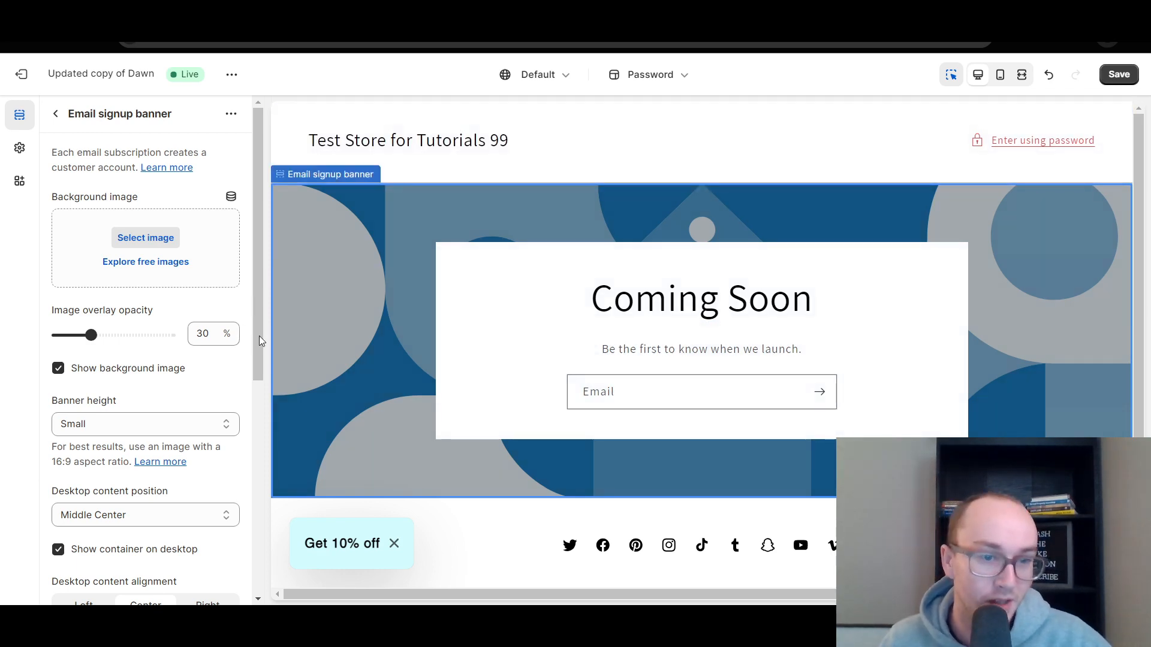
# Try the Left and Right desktop content alignments for the email signup banner and set the alignment back to Center.
pyautogui.moveTo(259, 336); pyautogui.dragTo(256, 366)
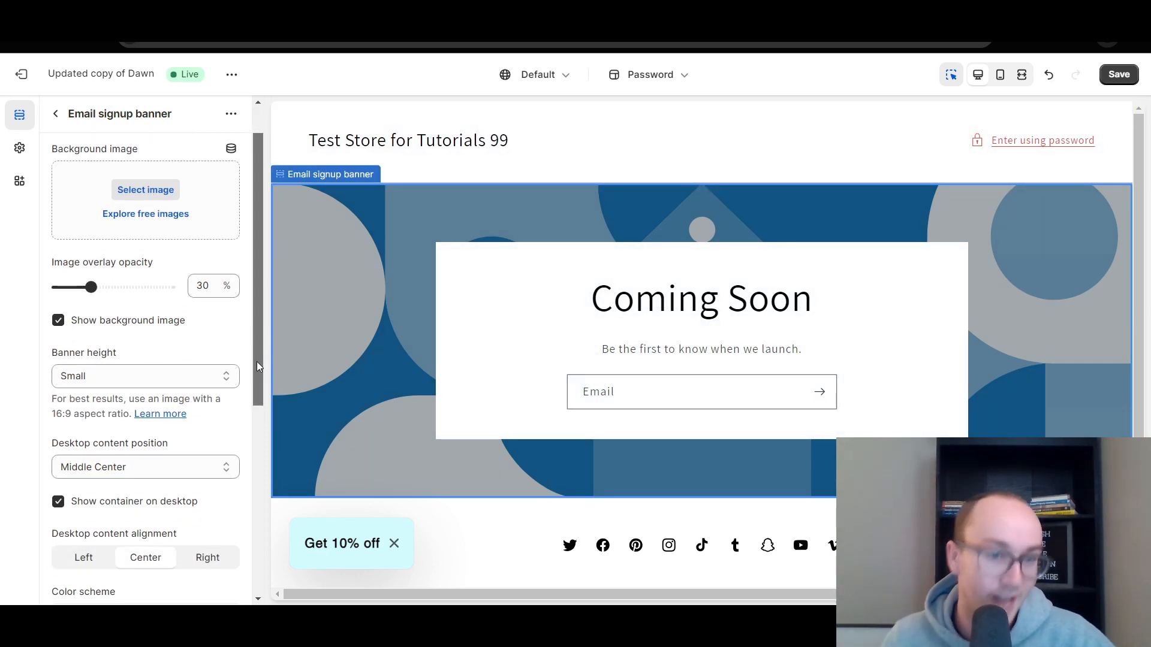
pyautogui.moveTo(257, 363); pyautogui.dragTo(261, 416)
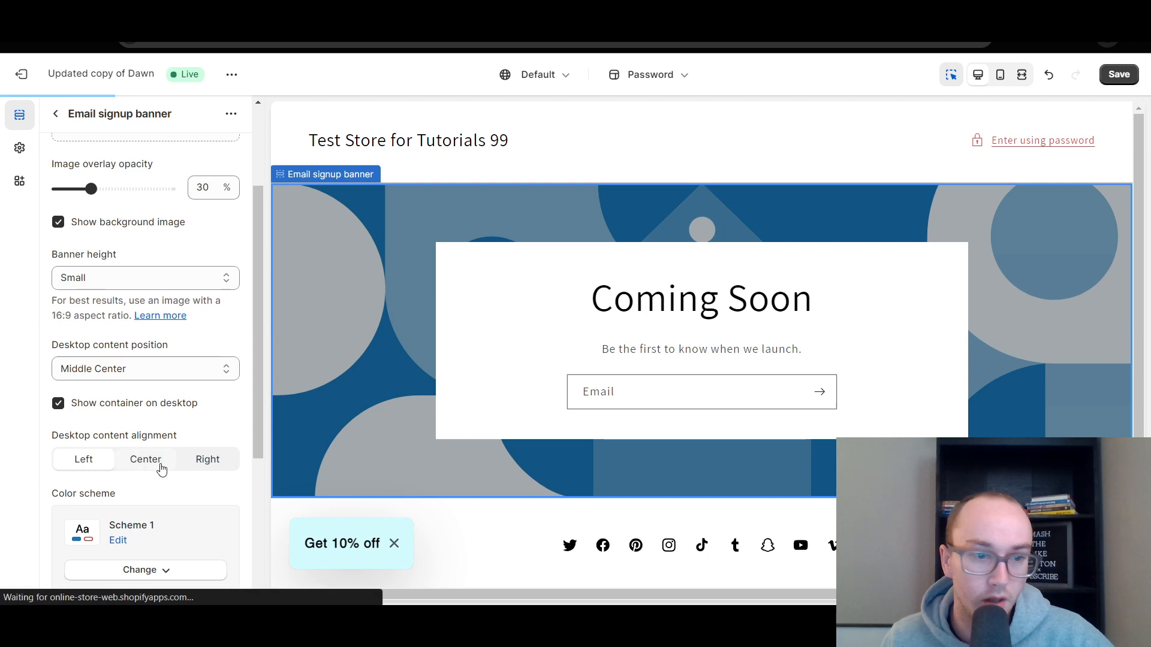
pyautogui.click(193, 466)
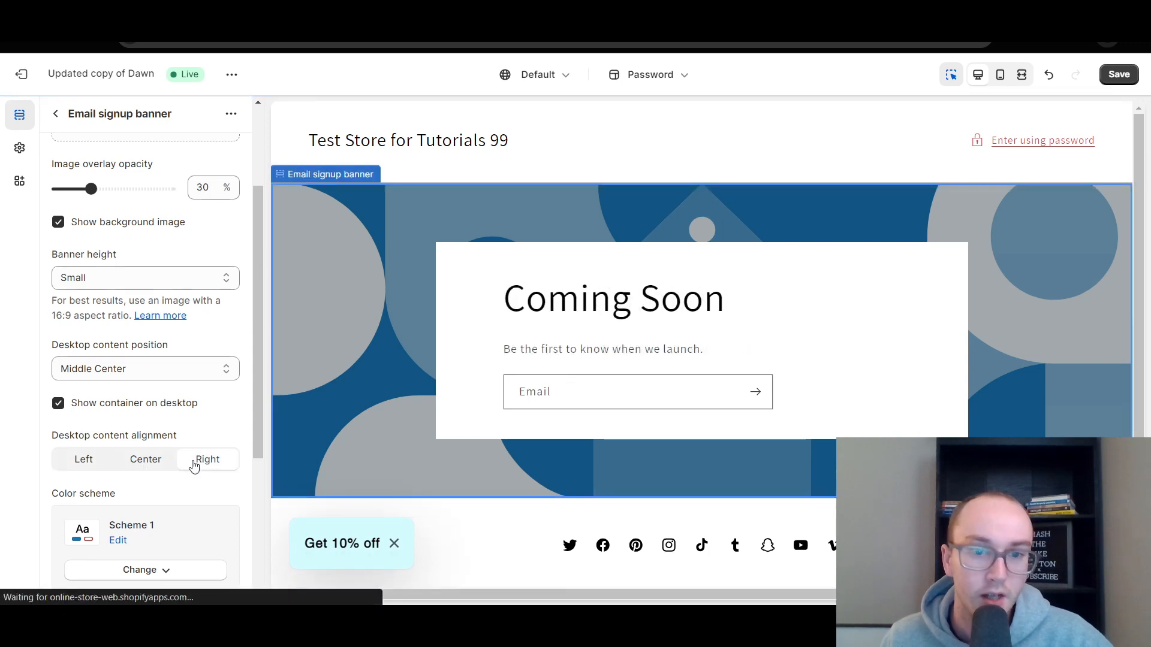
pyautogui.click(153, 459)
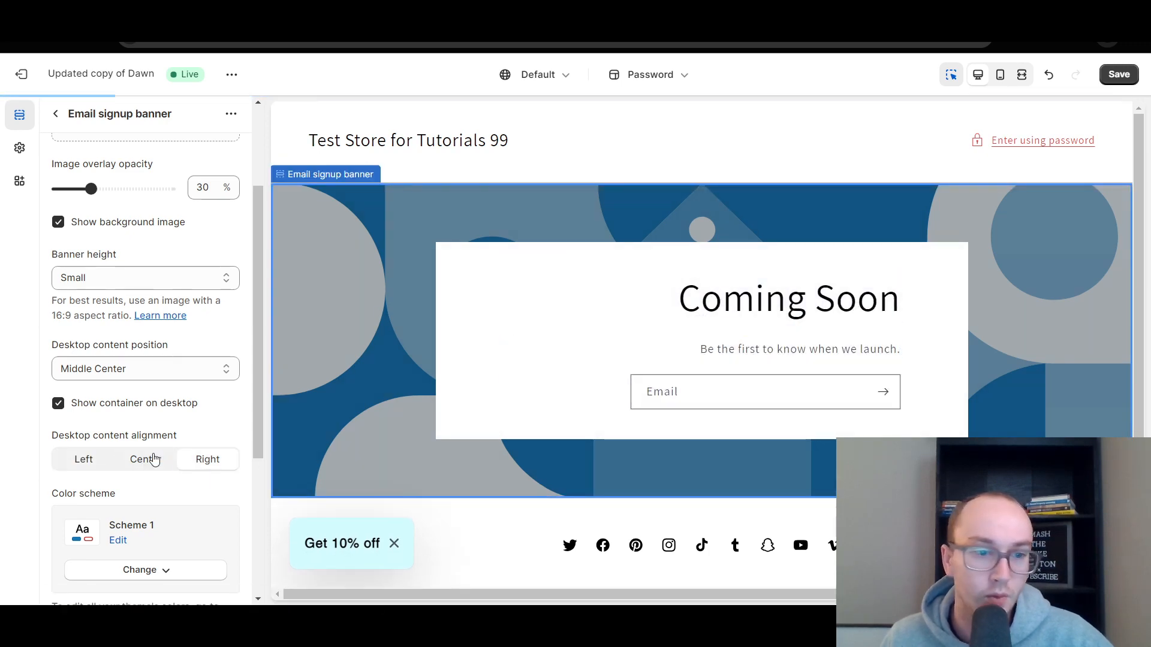
pyautogui.moveTo(256, 426); pyautogui.dragTo(239, 380)
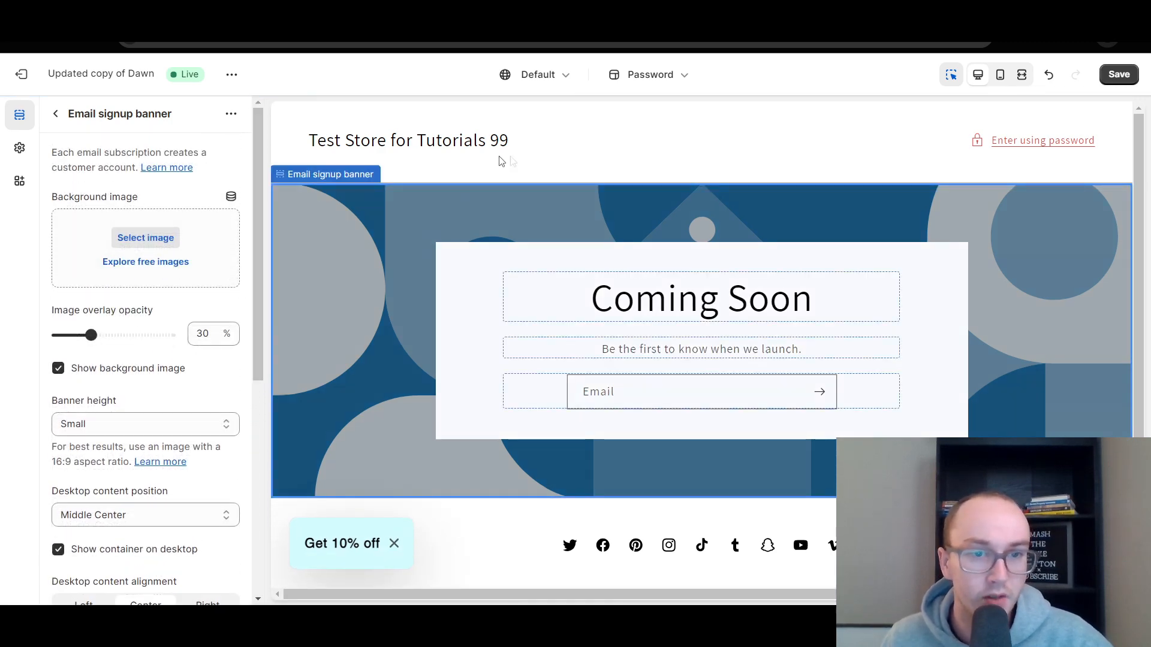
# Open the Password header's settings, try color schemes Scheme 3 and Scheme 5, and set the header to Scheme 1.
pyautogui.click(614, 162)
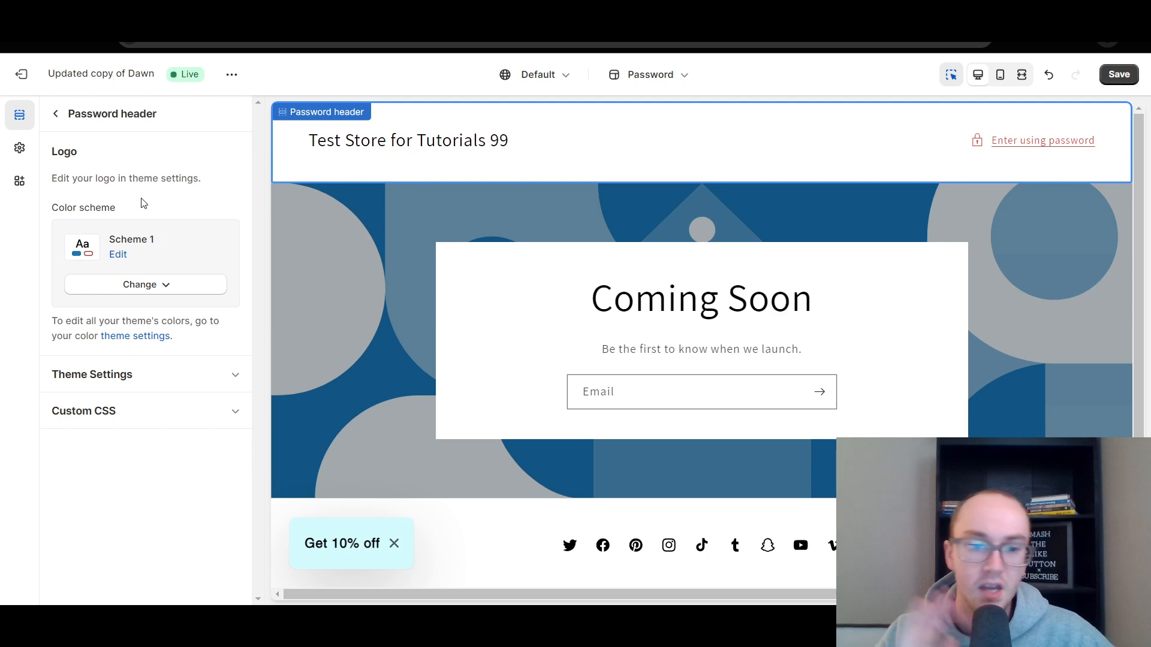
pyautogui.click(173, 288)
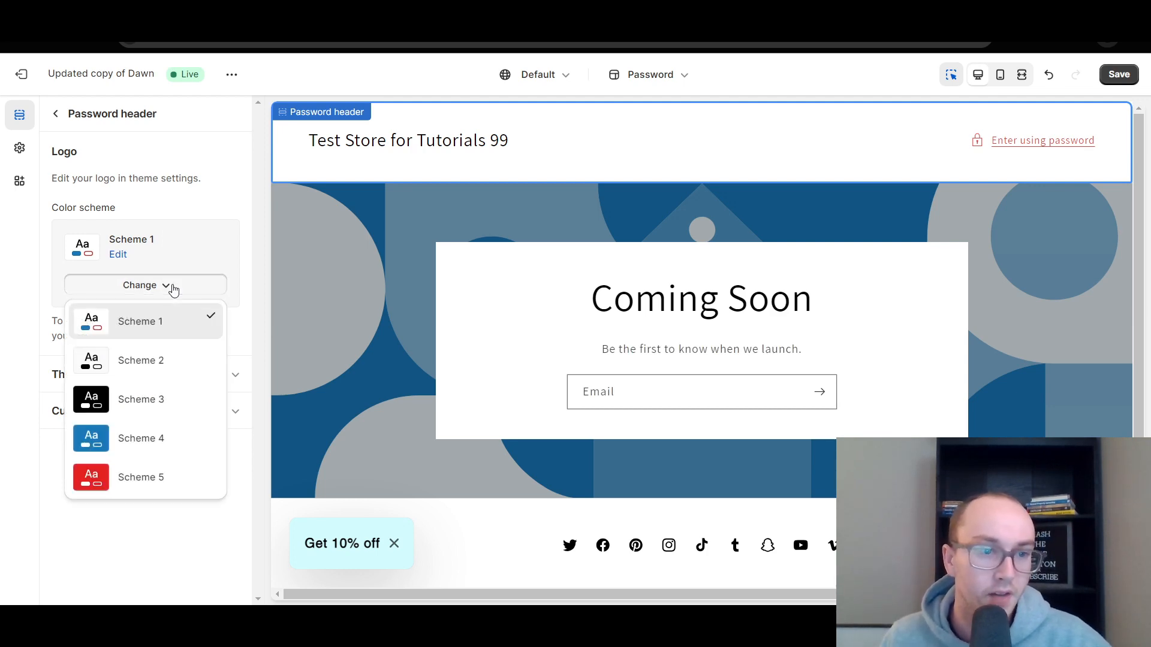
pyautogui.click(177, 402)
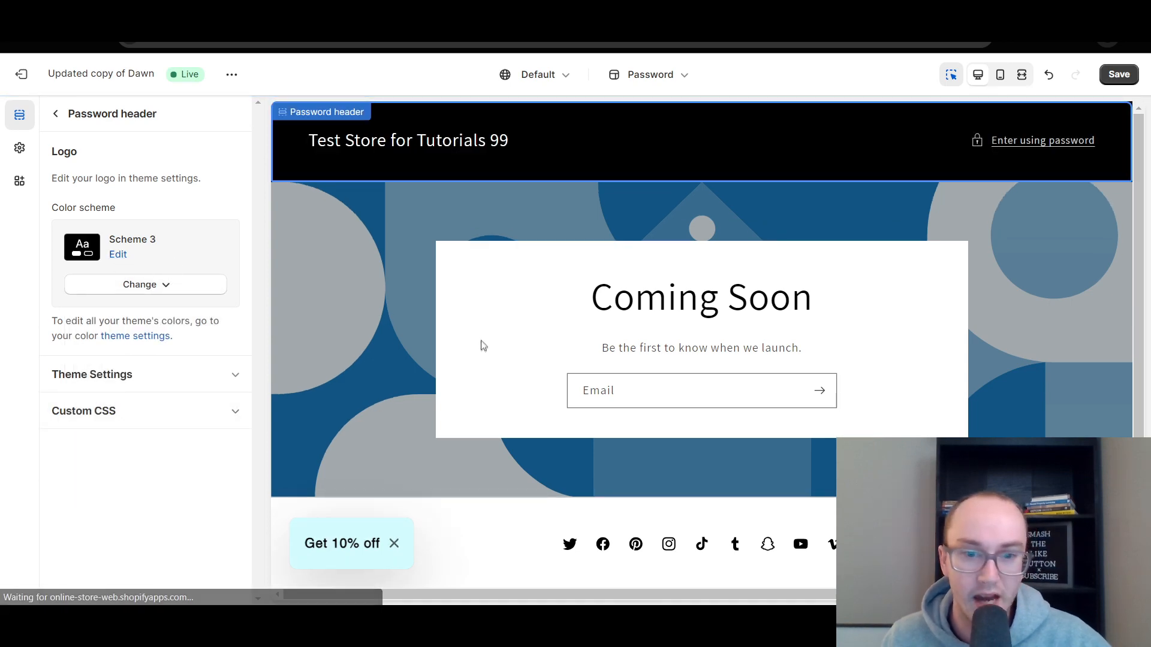
pyautogui.scroll(-1, 470, 413)
pyautogui.scroll(1, 394, 388)
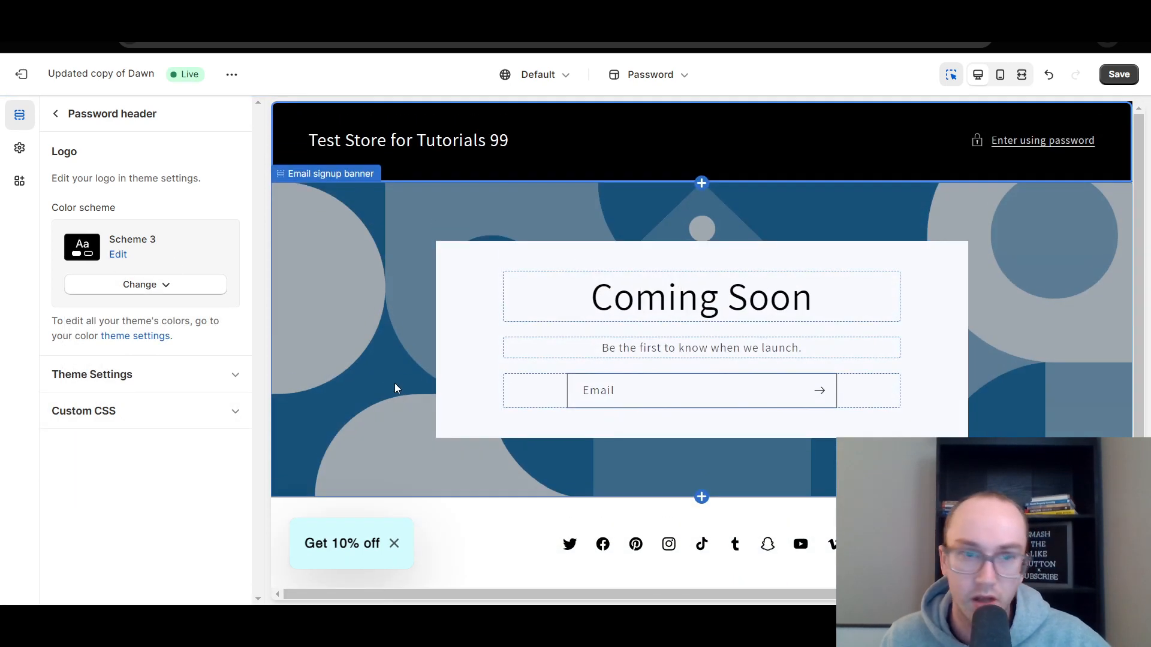
pyautogui.click(109, 288)
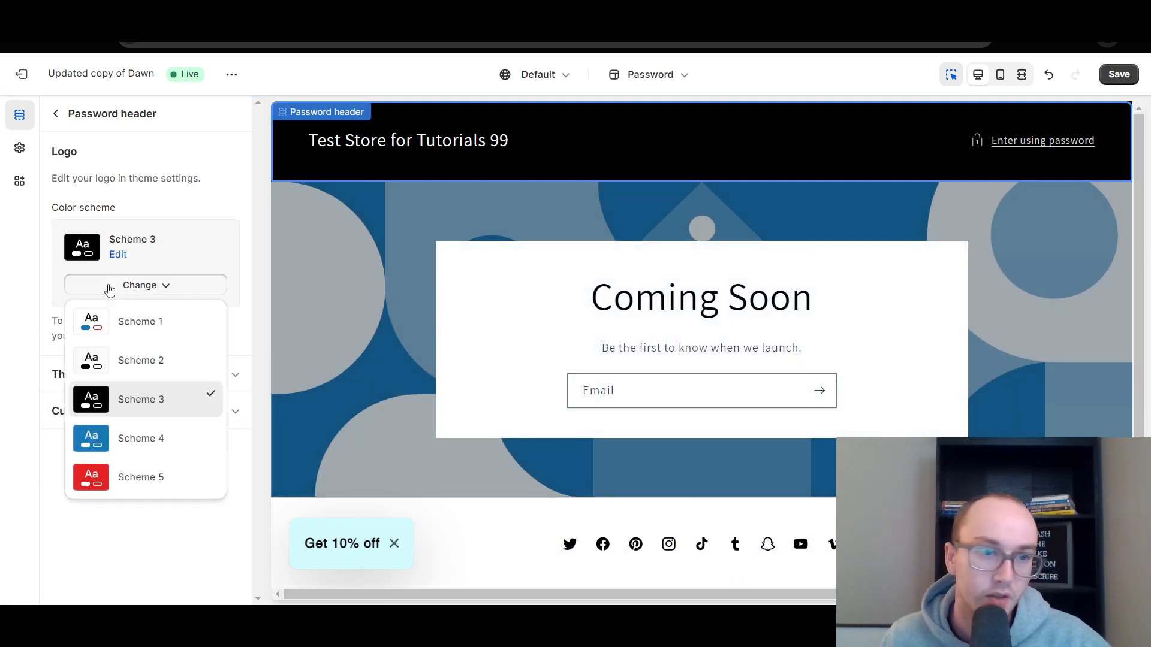
pyautogui.click(154, 478)
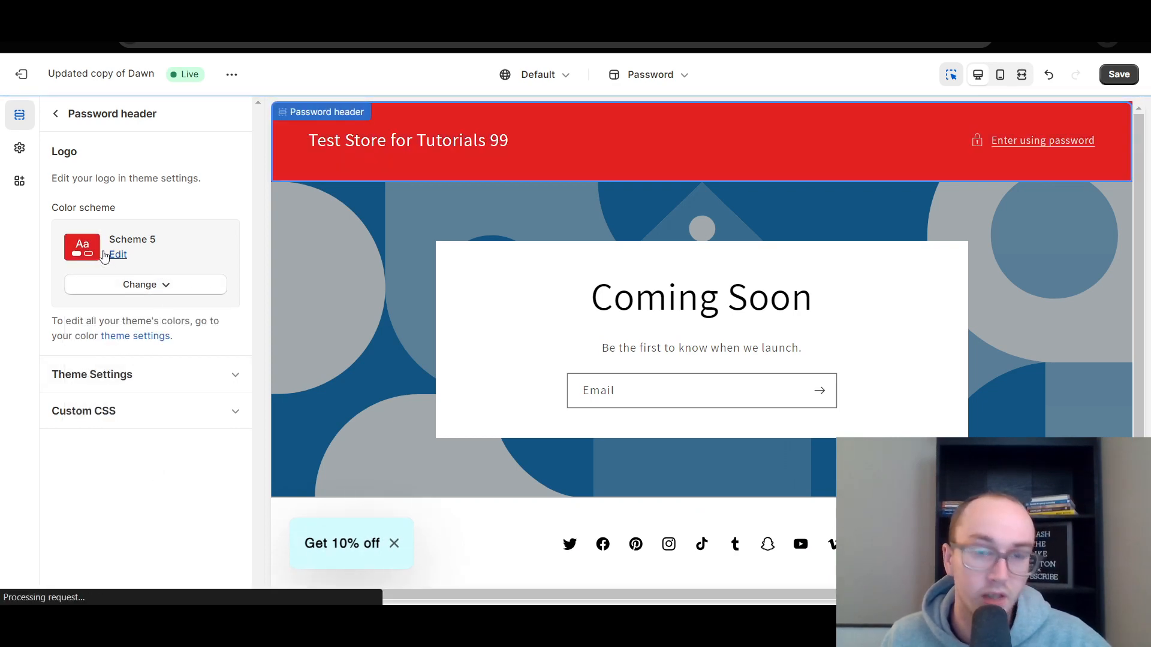
pyautogui.click(167, 286)
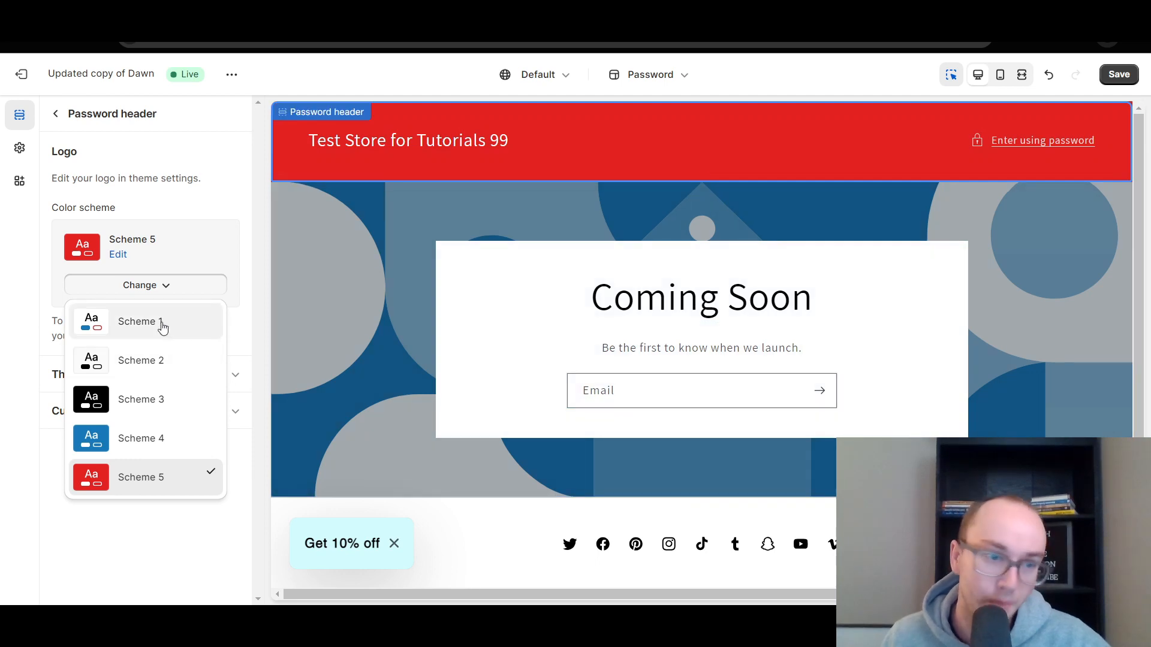
pyautogui.click(158, 323)
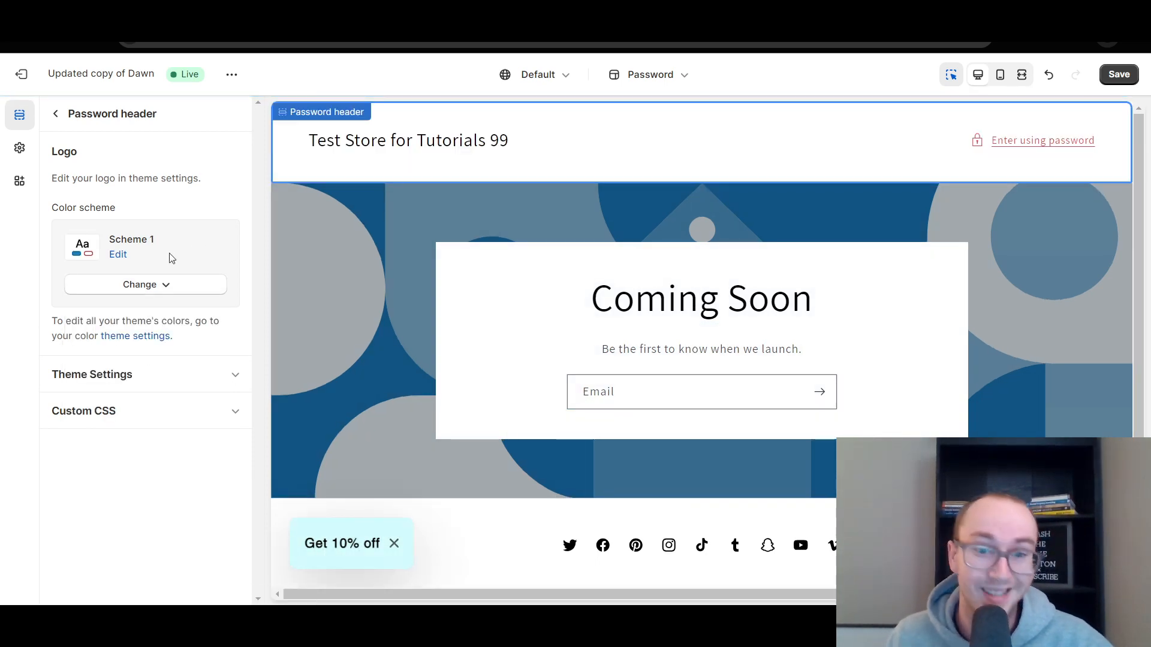
# In the Password header's theme settings, try a desktop logo width of 170 px, set it to 90 px, and review the logo options.
pyautogui.click(166, 380)
pyautogui.scroll(-2, 173, 450)
pyautogui.moveTo(75, 351); pyautogui.dragTo(111, 352)
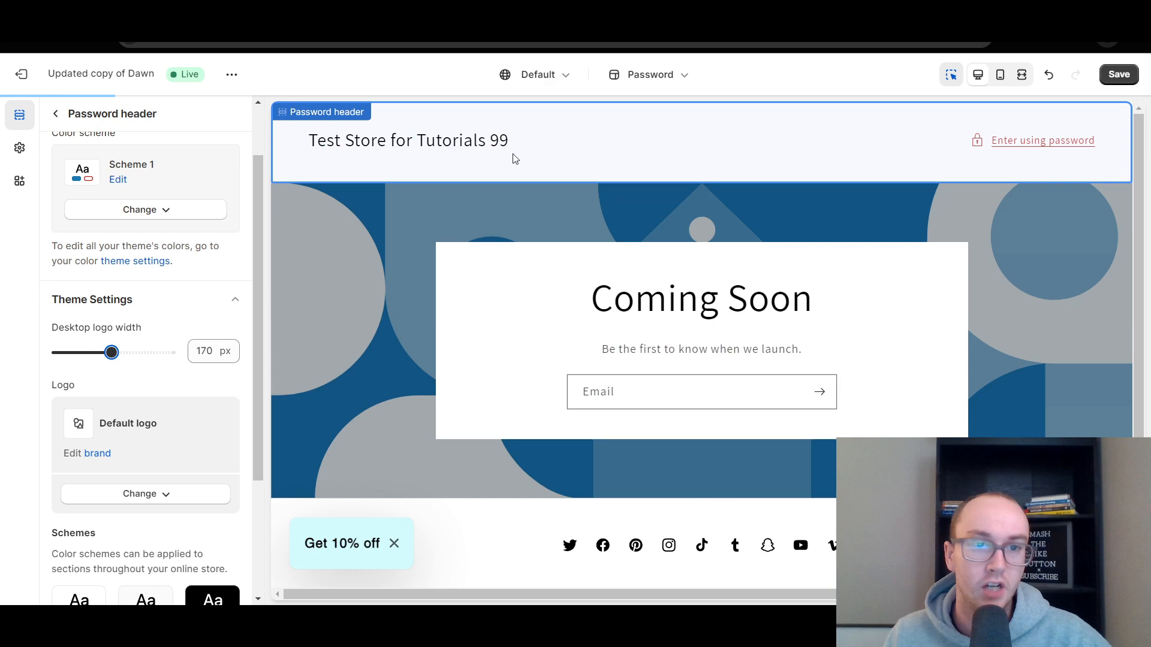
pyautogui.moveTo(111, 352); pyautogui.dragTo(66, 353)
pyautogui.scroll(-3, 113, 369)
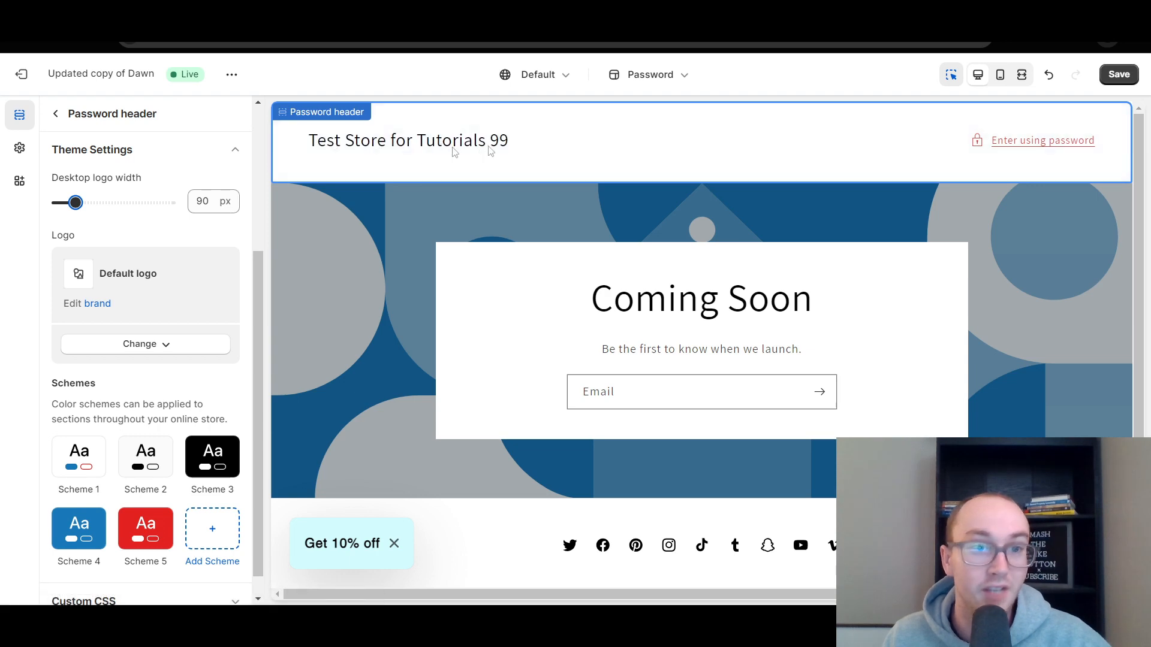
pyautogui.scroll(-1, 173, 441)
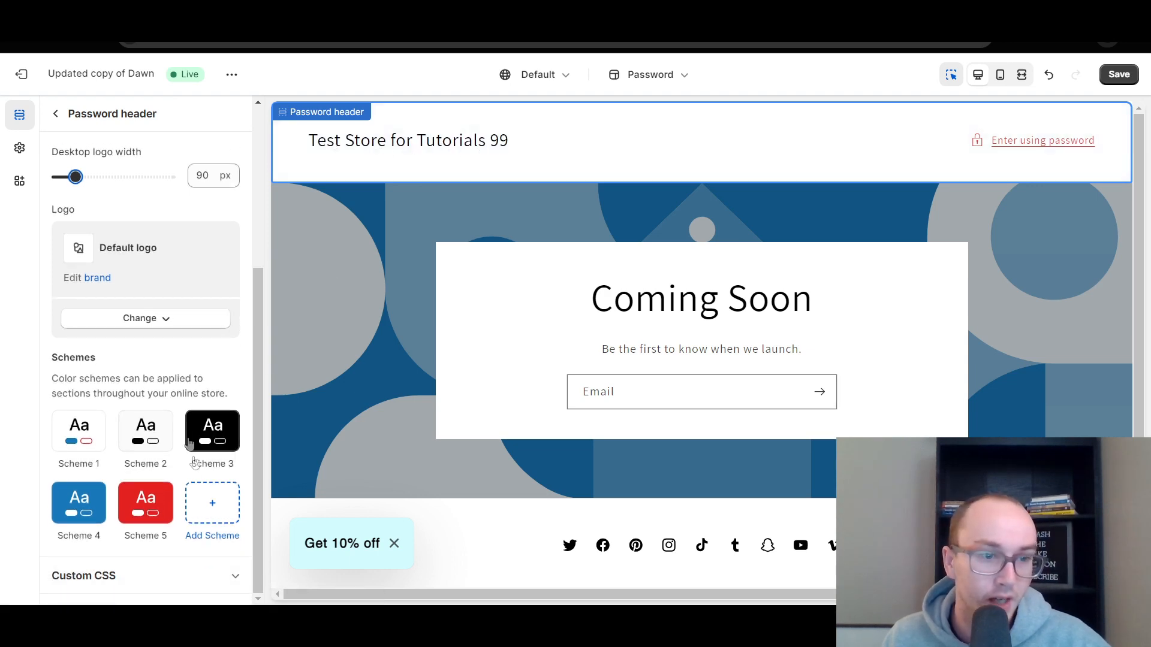
pyautogui.scroll(5, 172, 429)
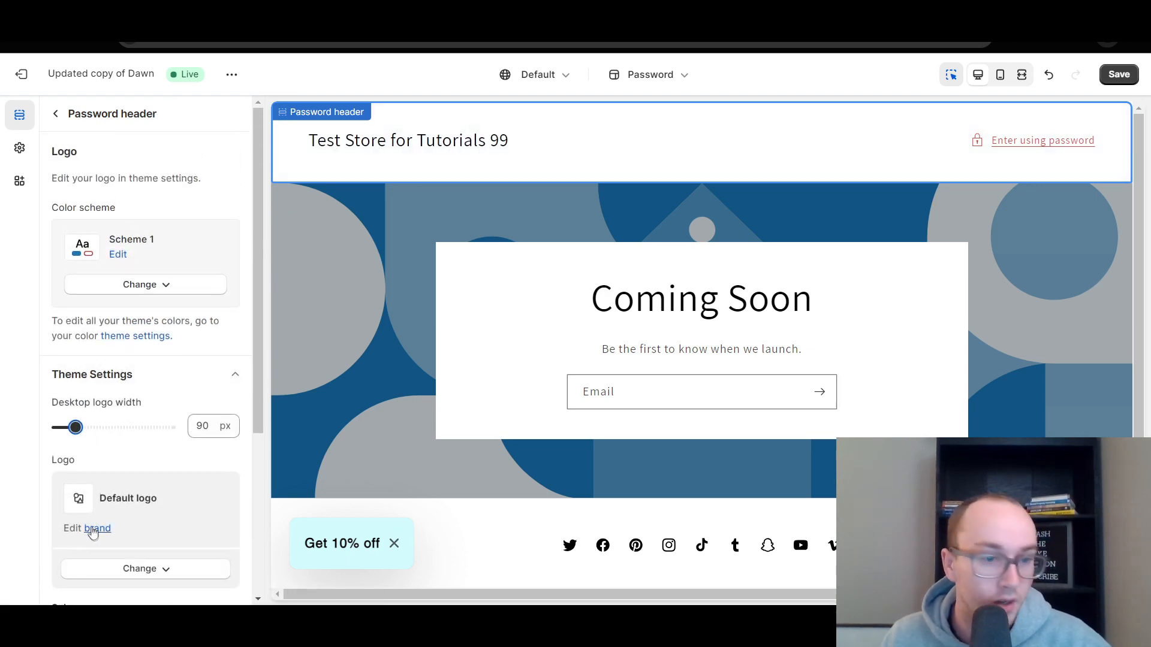
pyautogui.scroll(-2, 180, 534)
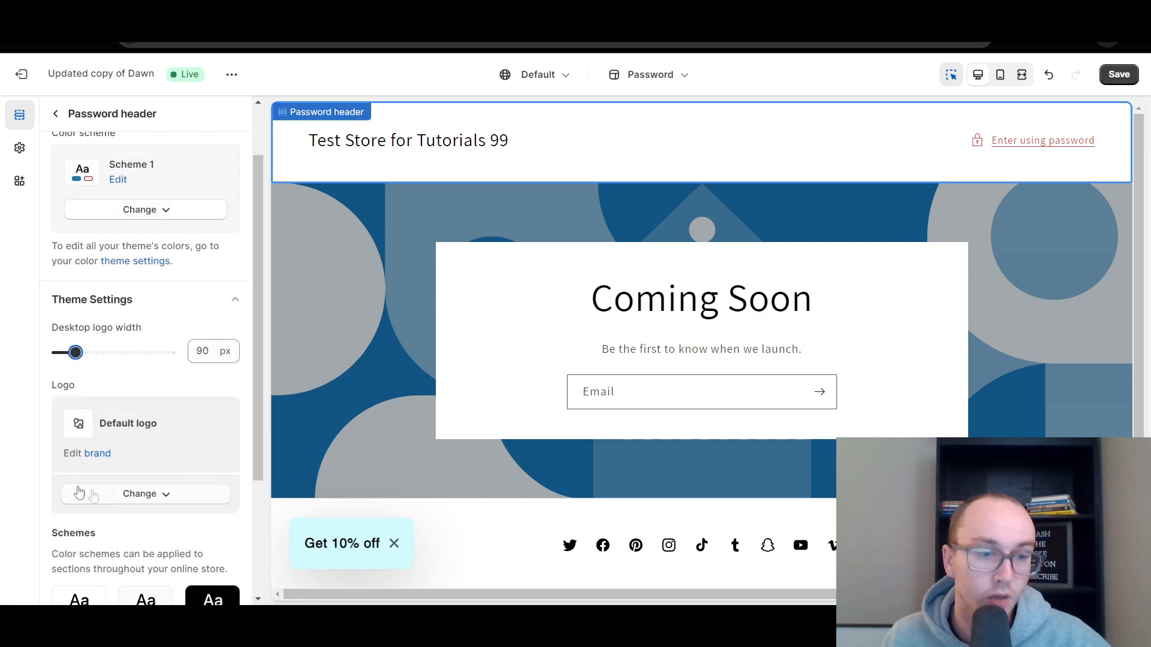
pyautogui.scroll(2, 224, 510)
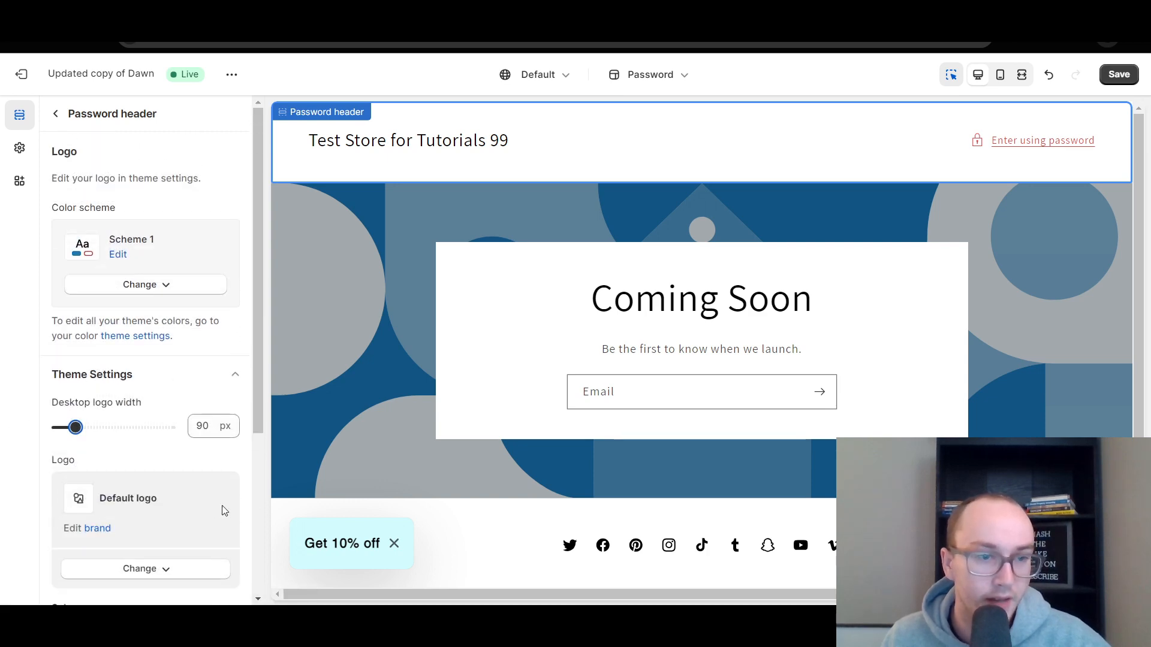
# Leave the Password header and check the Email form block's settings in the email signup banner.
pyautogui.click(56, 115)
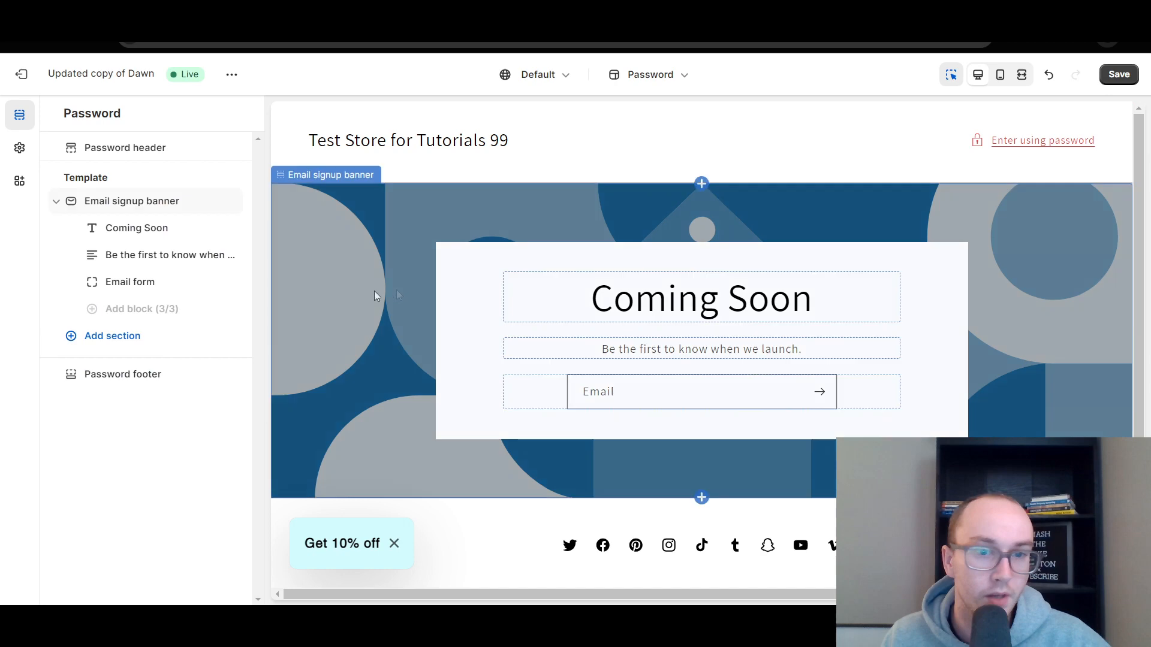
pyautogui.click(136, 290)
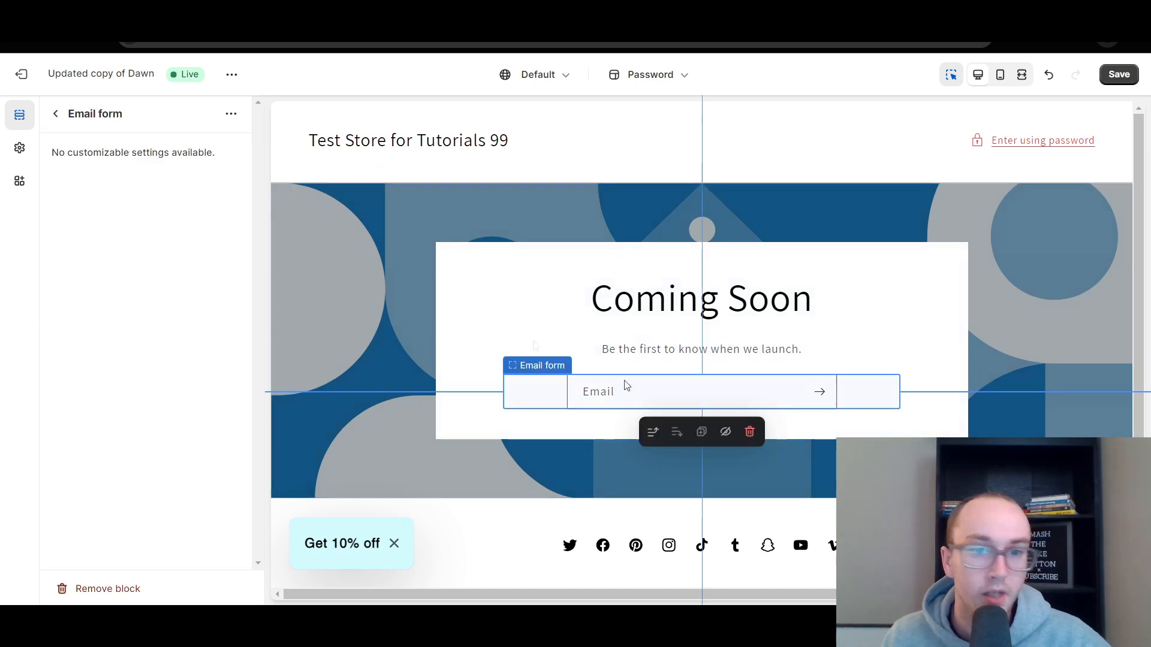
pyautogui.click(57, 115)
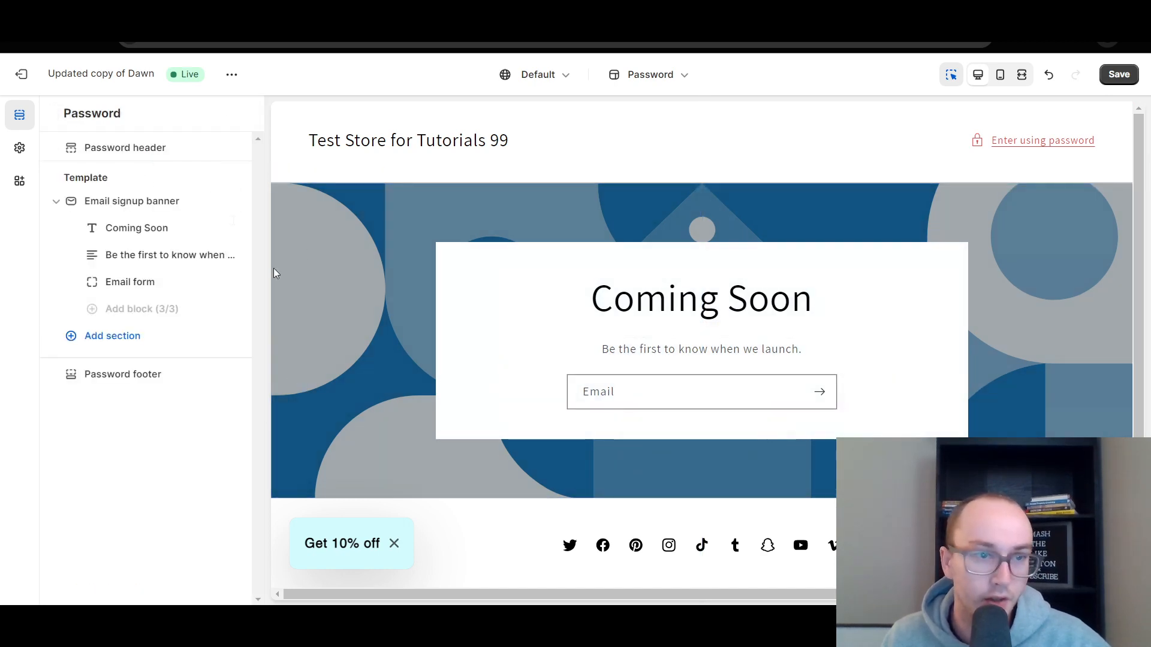
# Add "Please Sign Up!" to the end of the email signup banner's paragraph text.
pyautogui.click(140, 256)
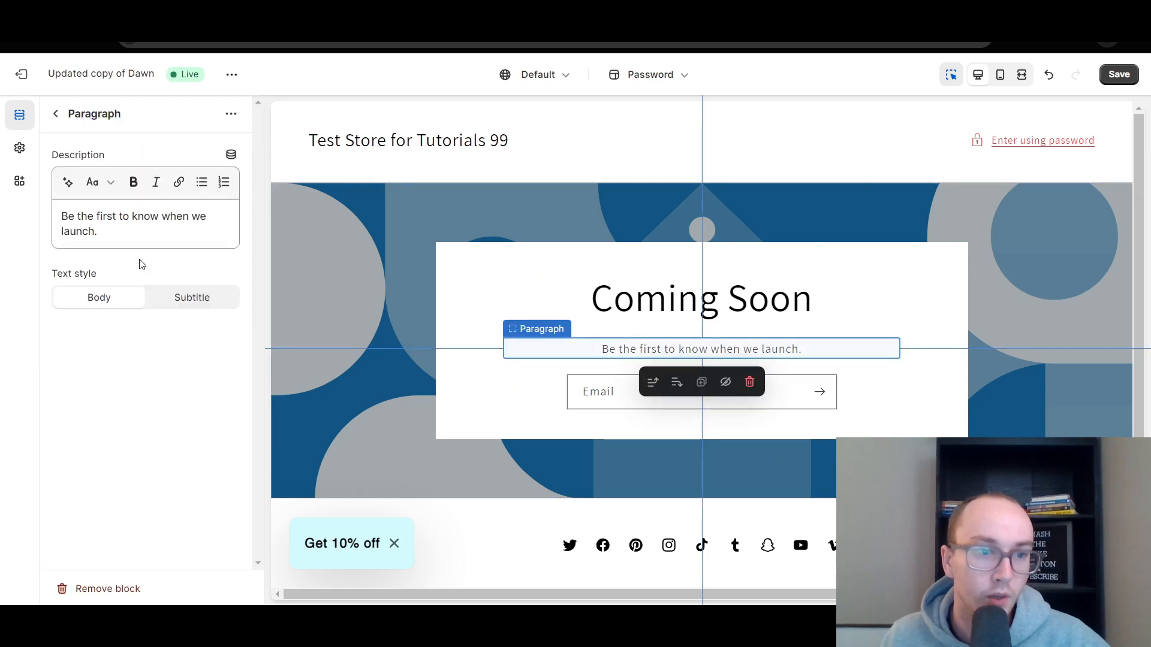
pyautogui.click(180, 235)
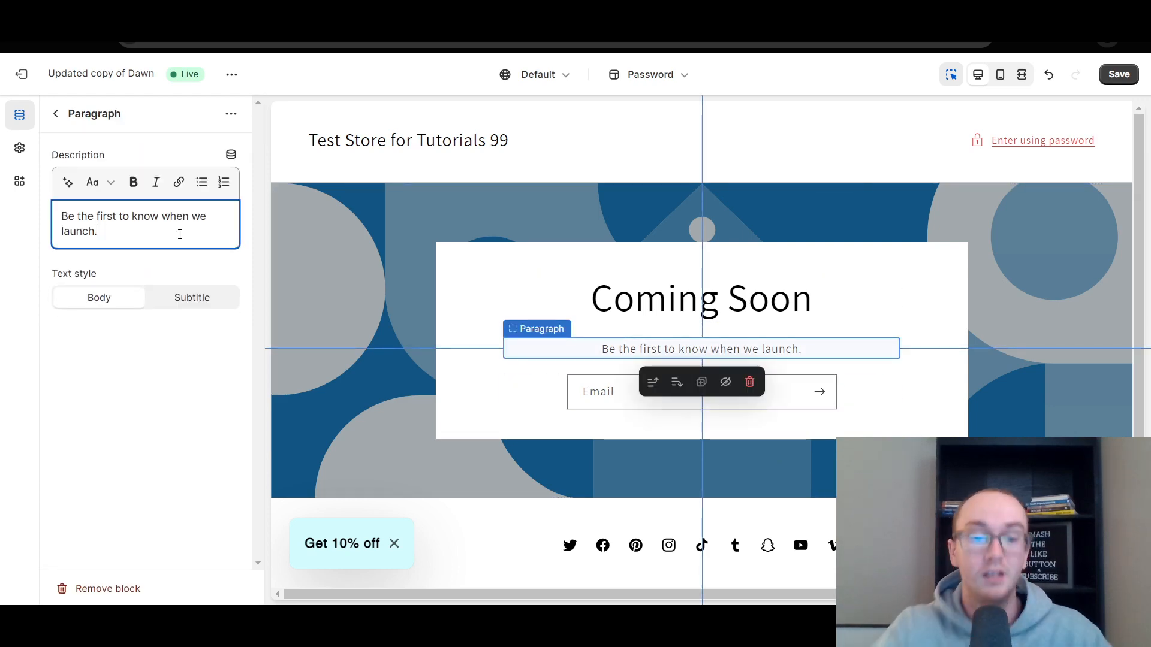
pyautogui.write('Please ')
pyautogui.write('le')
pyautogui.press('BackSpace')
pyautogui.press('BackSpace')
pyautogui.write('S')
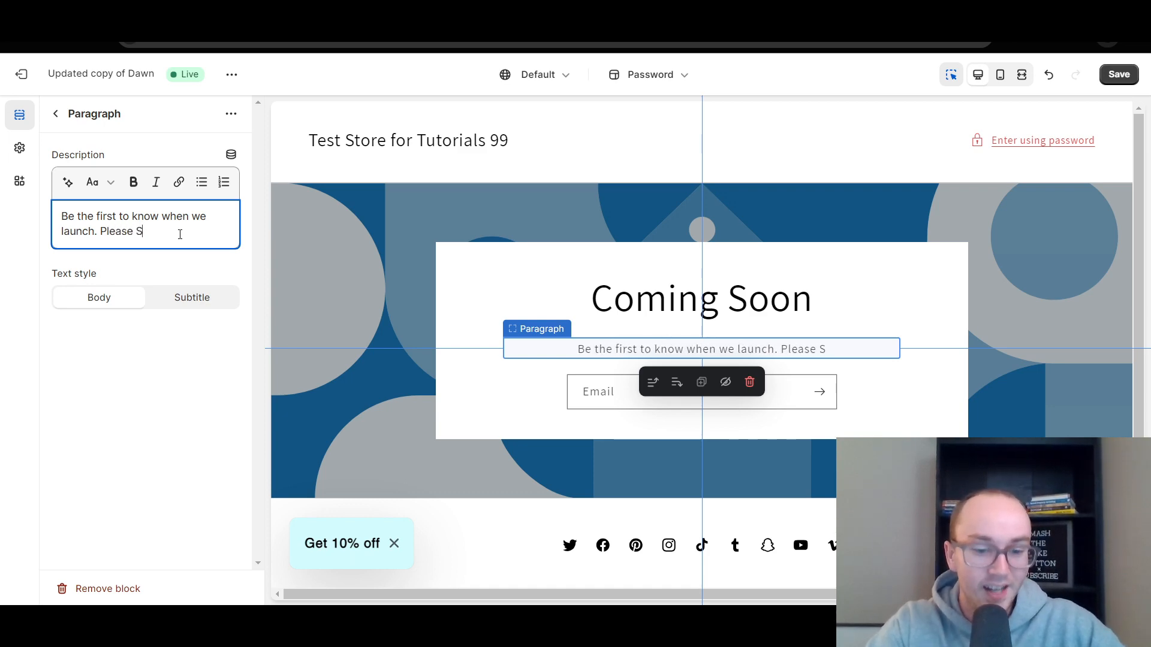
pyautogui.write('ign UP!')
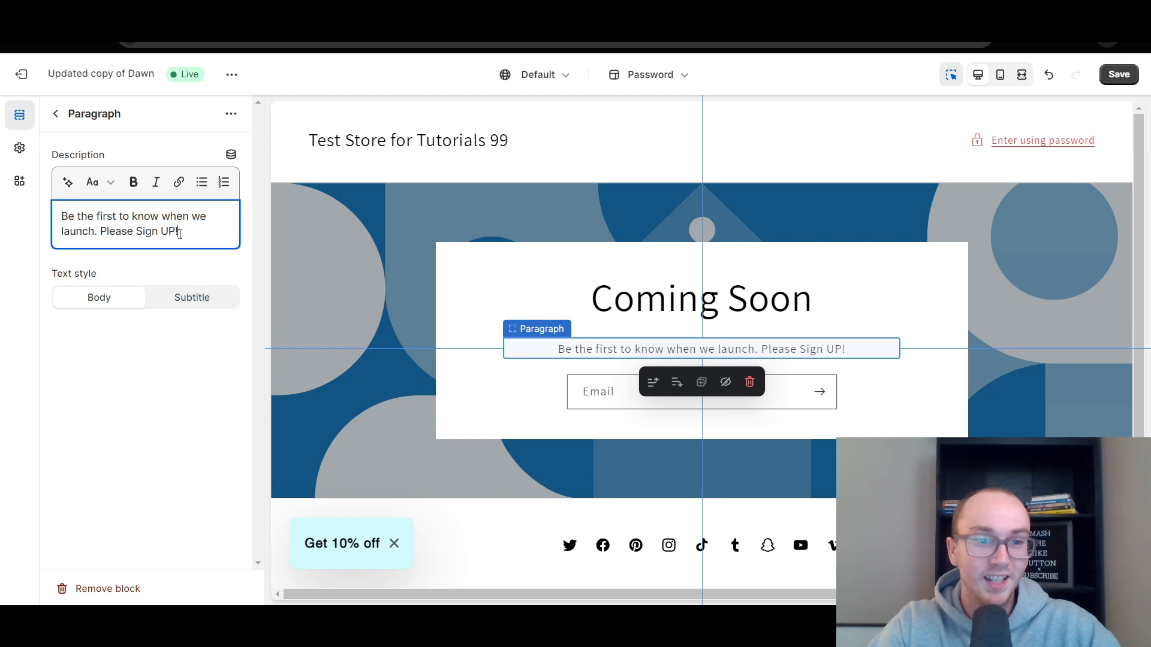
pyautogui.press('BackSpace')
pyautogui.press('BackSpace')
pyautogui.write('p!')
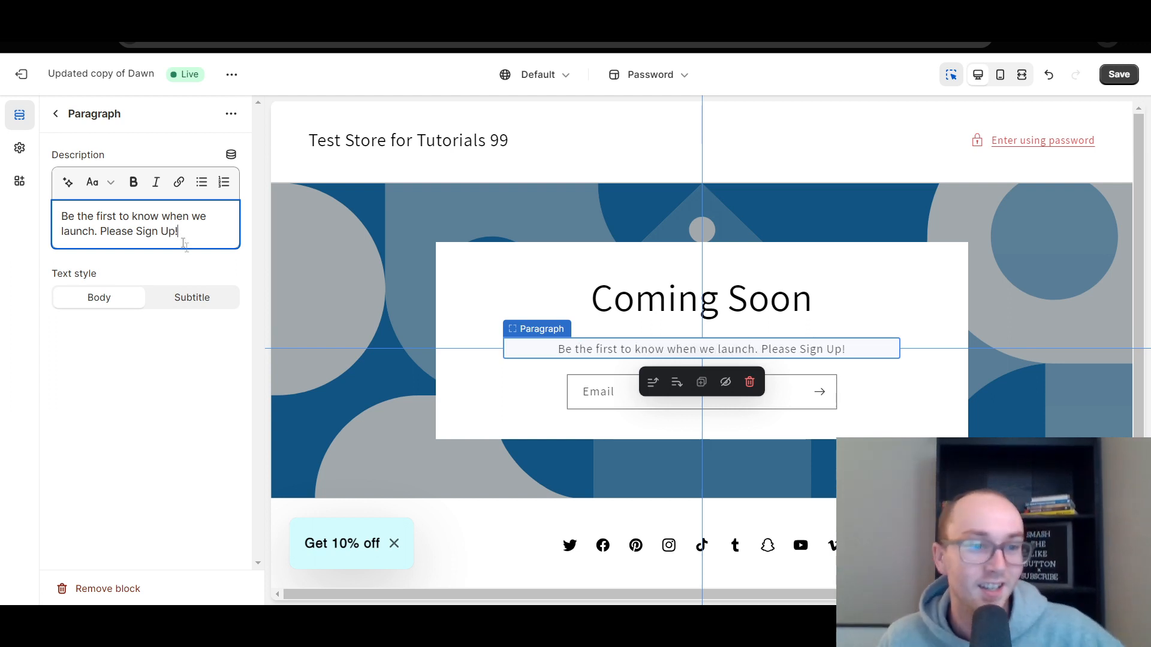
# Try the Subtitle text style on the banner's paragraph and set it back to Body.
pyautogui.click(189, 298)
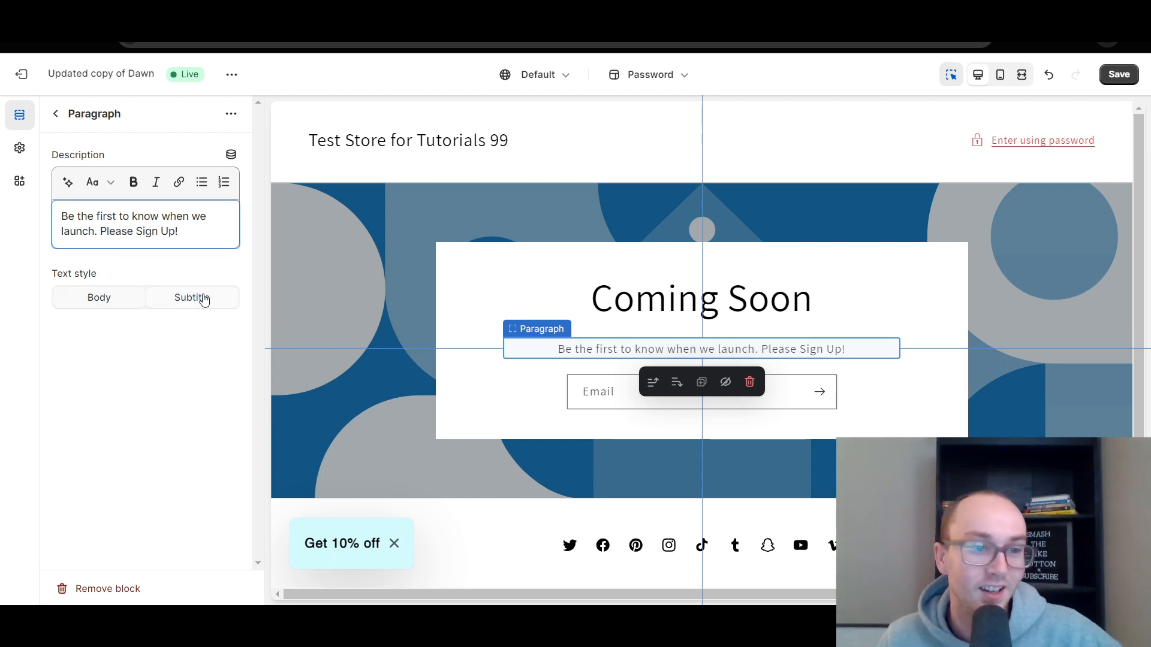
pyautogui.click(123, 296)
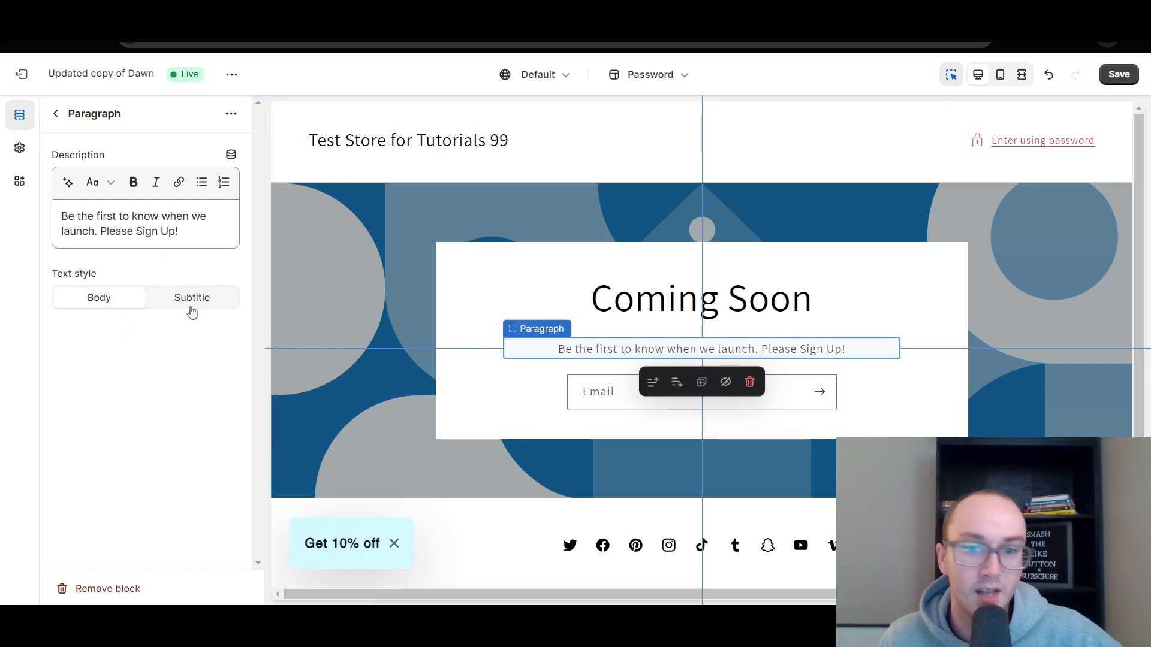
pyautogui.click(54, 118)
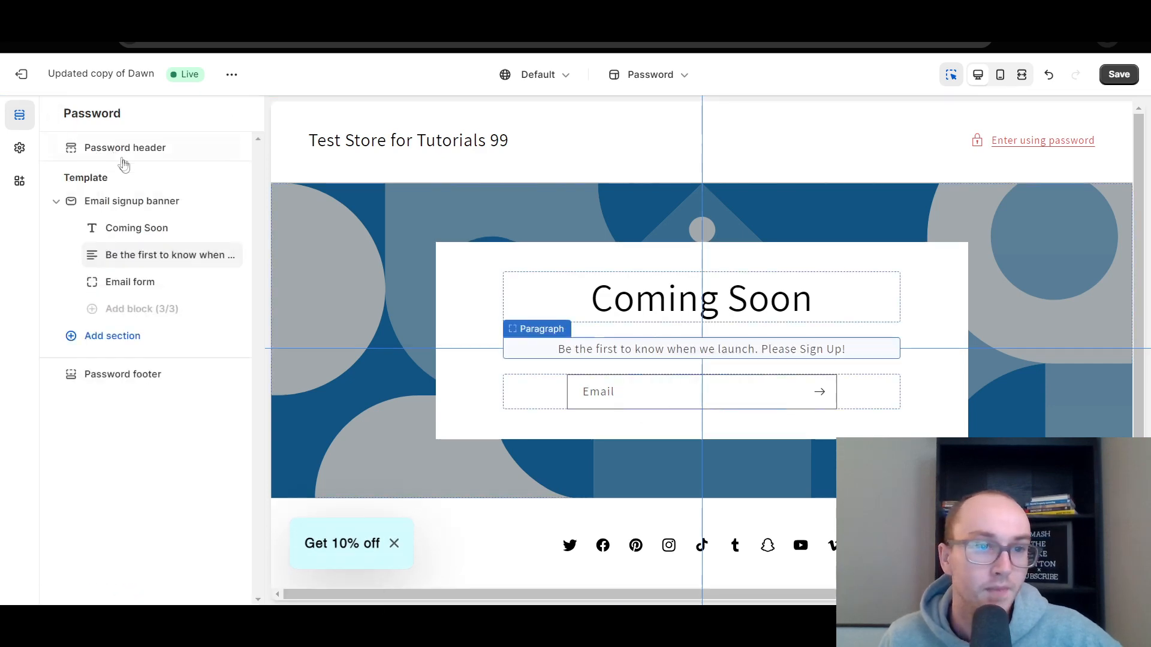
# Make the whole description text of the banner's paragraph block bold.
pyautogui.click(120, 256)
pyautogui.tripleClick(112, 220)
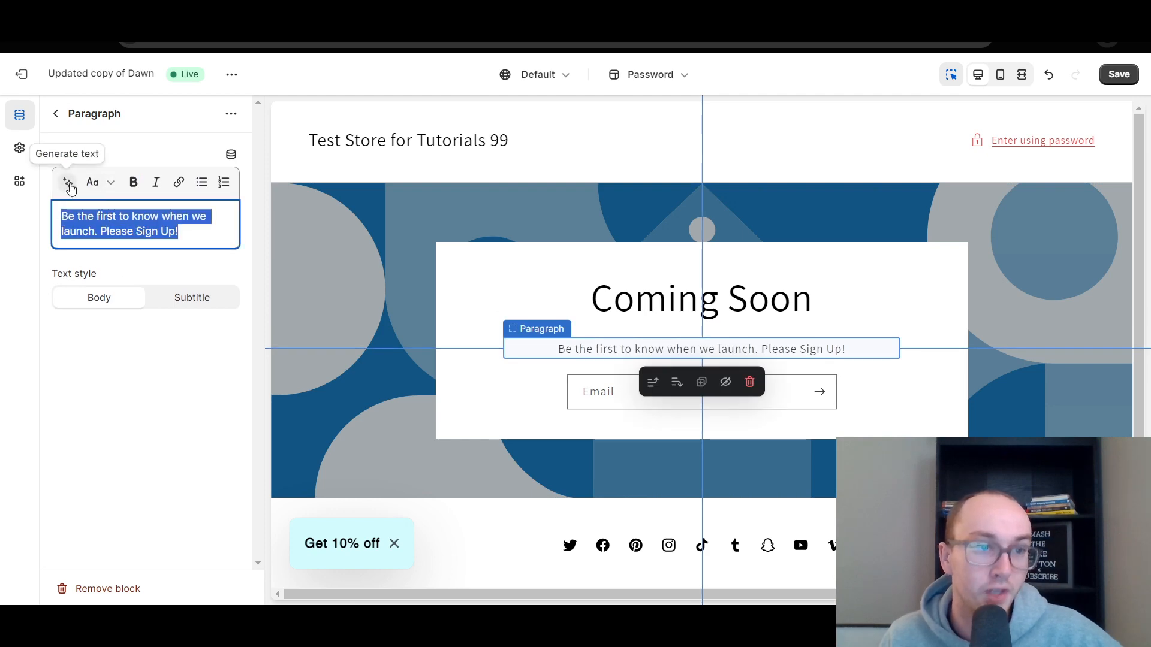
pyautogui.click(94, 184)
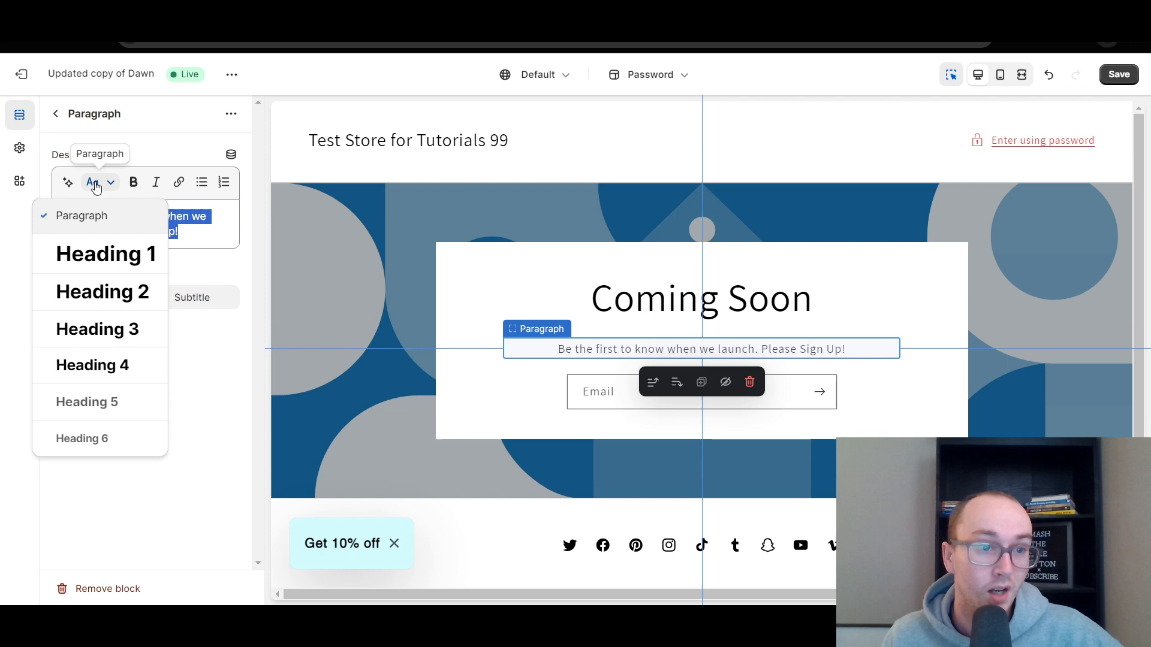
pyautogui.click(133, 182)
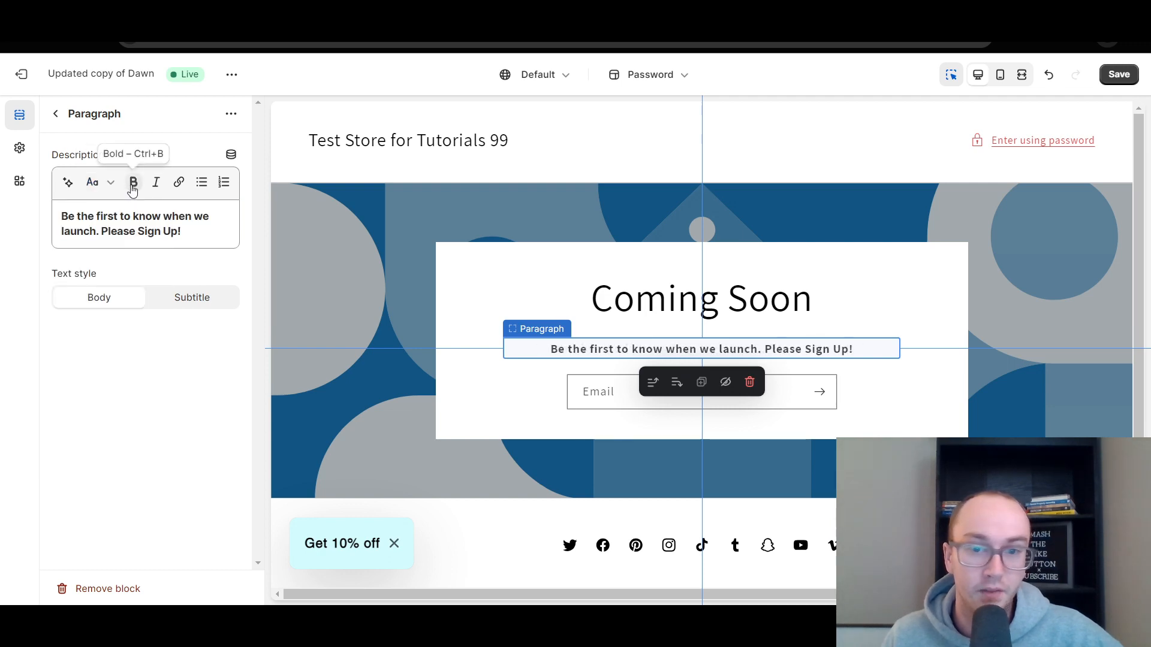
# Check the settings of the banner's Coming Soon heading block and return to the section list.
pyautogui.click(55, 114)
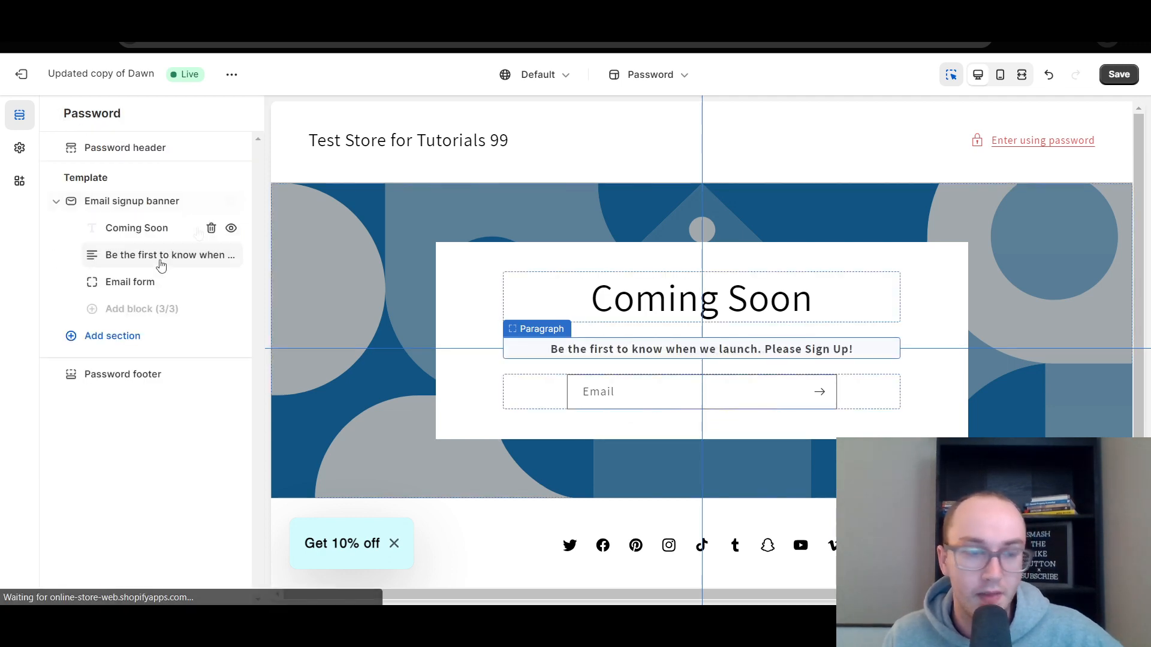
pyautogui.click(129, 228)
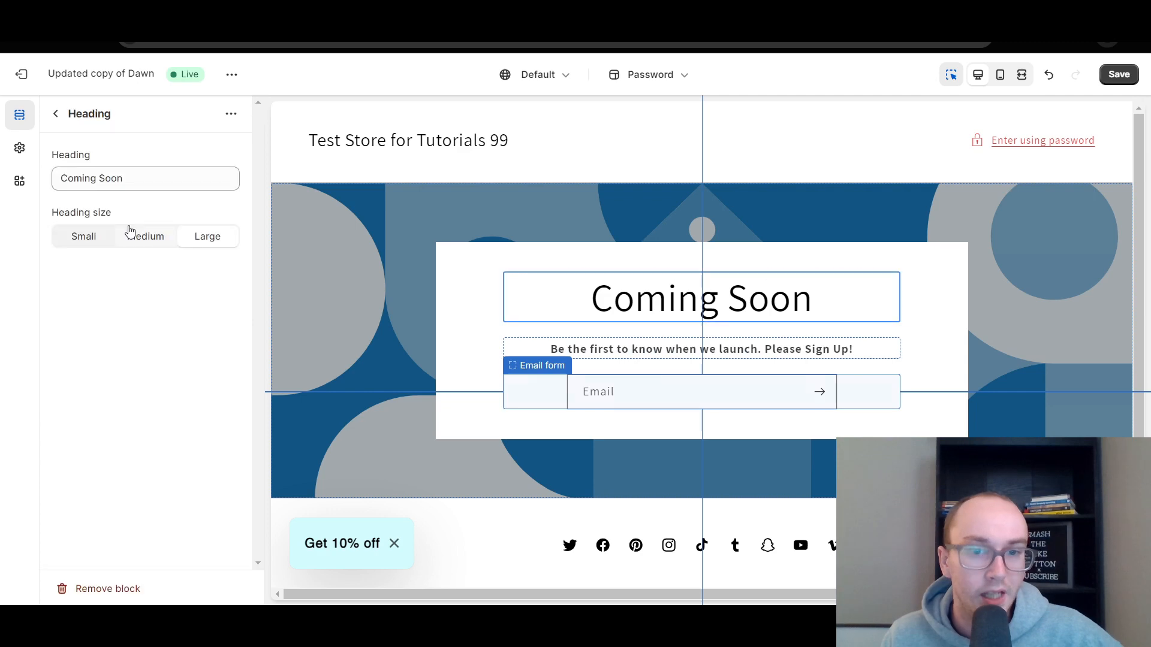
pyautogui.click(56, 114)
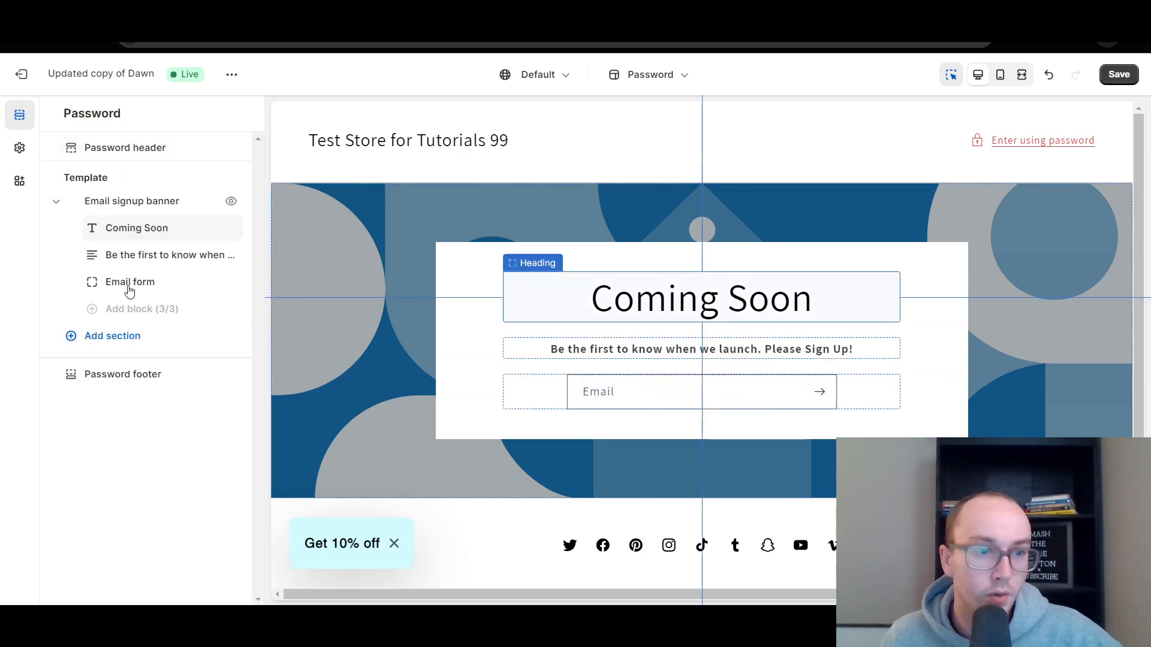
# Add a Video section below the email signup banner and save the Password template.
pyautogui.click(117, 345)
pyautogui.moveTo(437, 356); pyautogui.dragTo(430, 459)
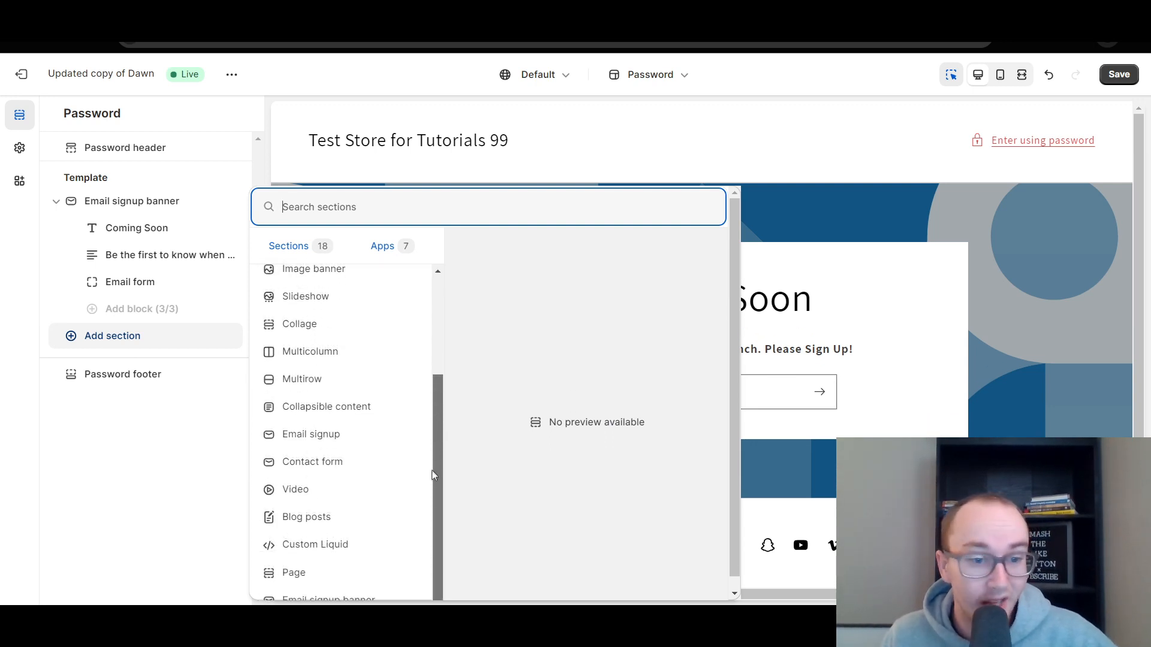
pyautogui.click(323, 498)
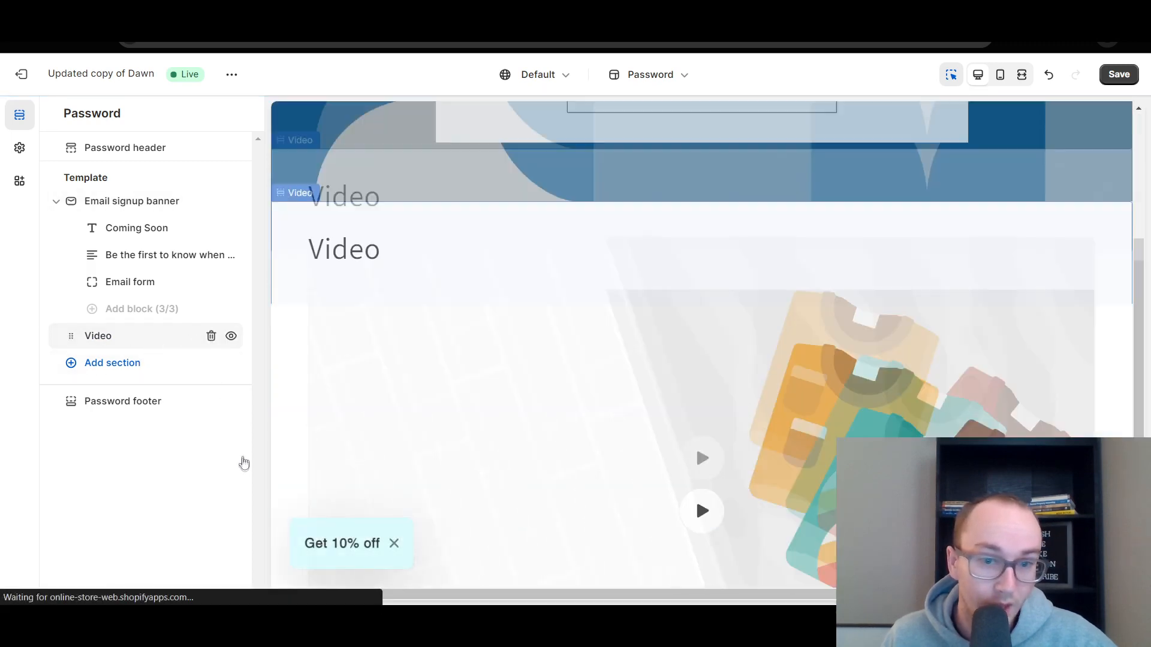
pyautogui.scroll(-3, 673, 380)
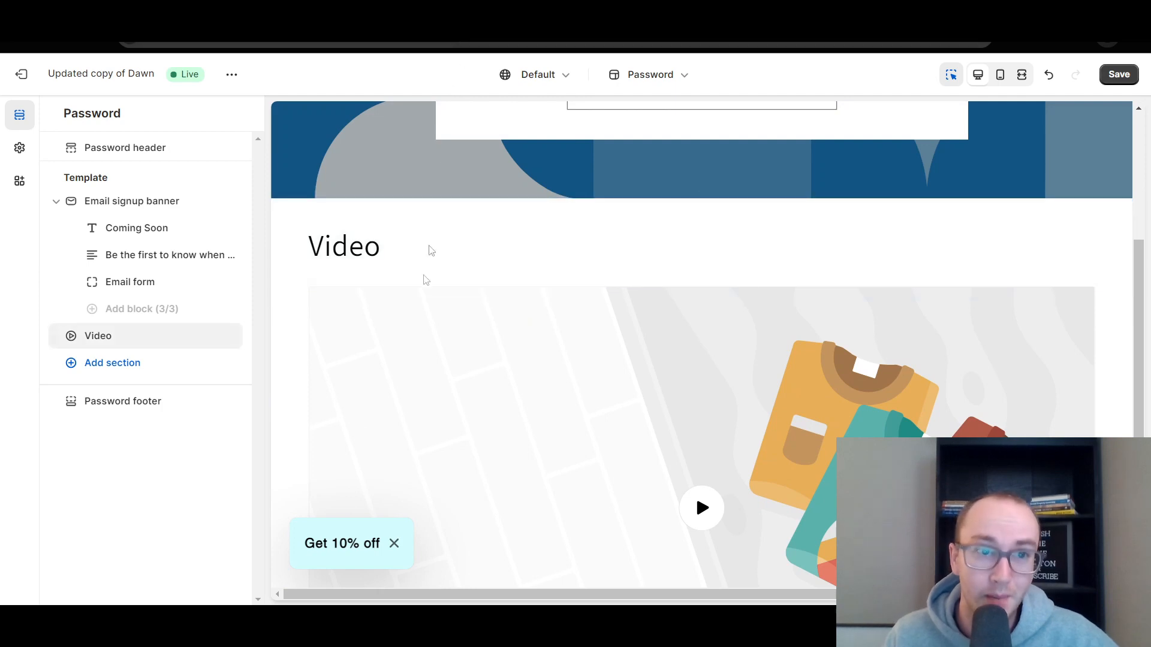
pyautogui.scroll(5, 360, 332)
pyautogui.click(1117, 69)
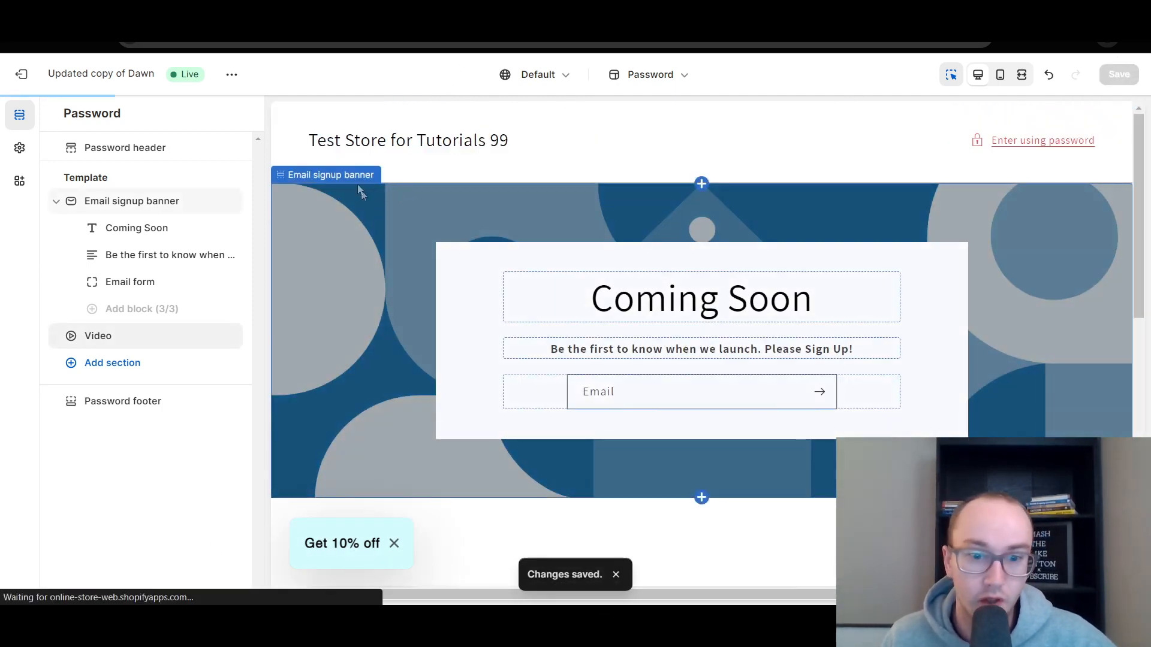
# Switch to the live storefront and examine the updated coming soon page from its header down to the footer.
pyautogui.click(96, 17)
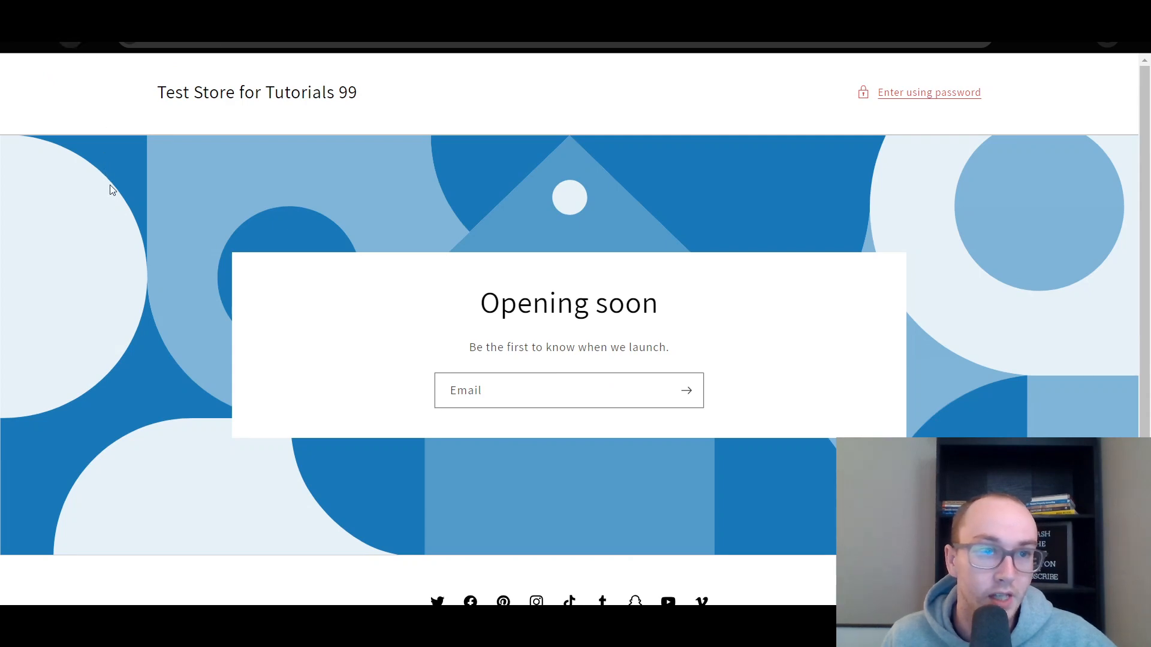
pyautogui.scroll(-9, 109, 185)
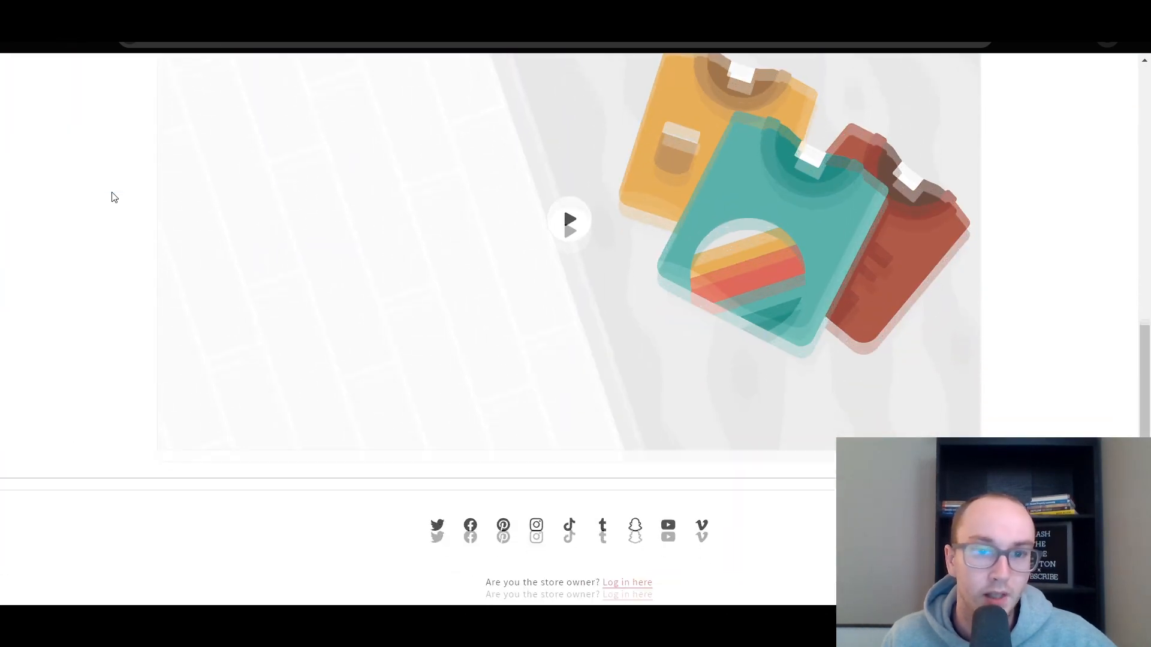
pyautogui.scroll(5, 114, 197)
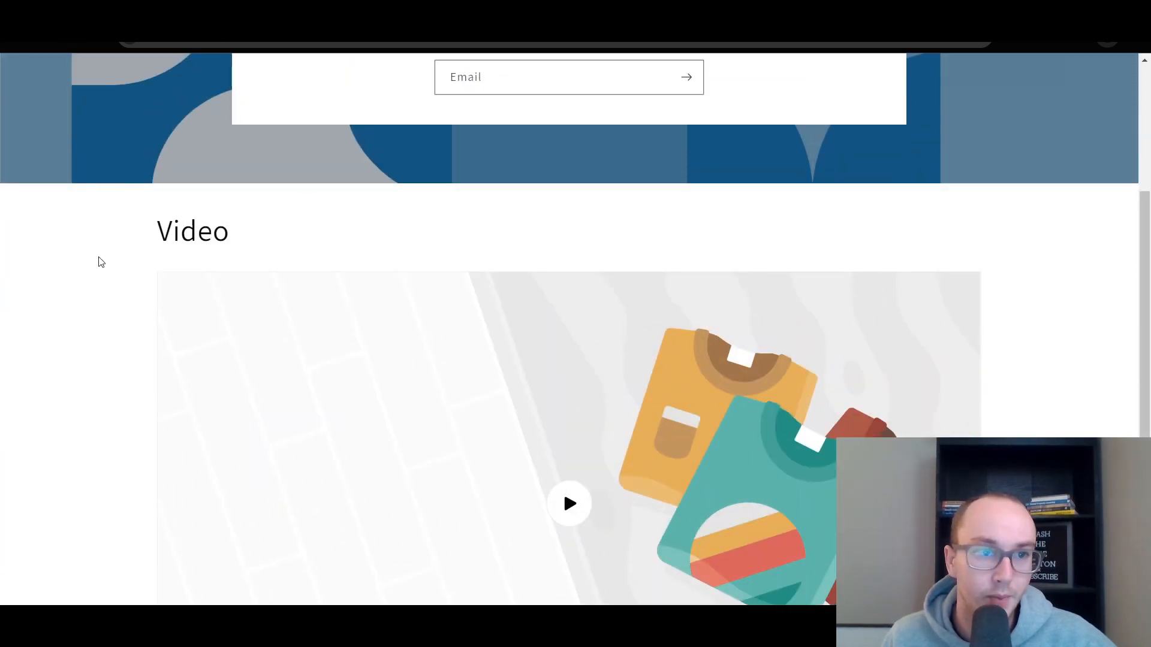
pyautogui.scroll(-5, 719, 257)
pyautogui.scroll(10, 580, 245)
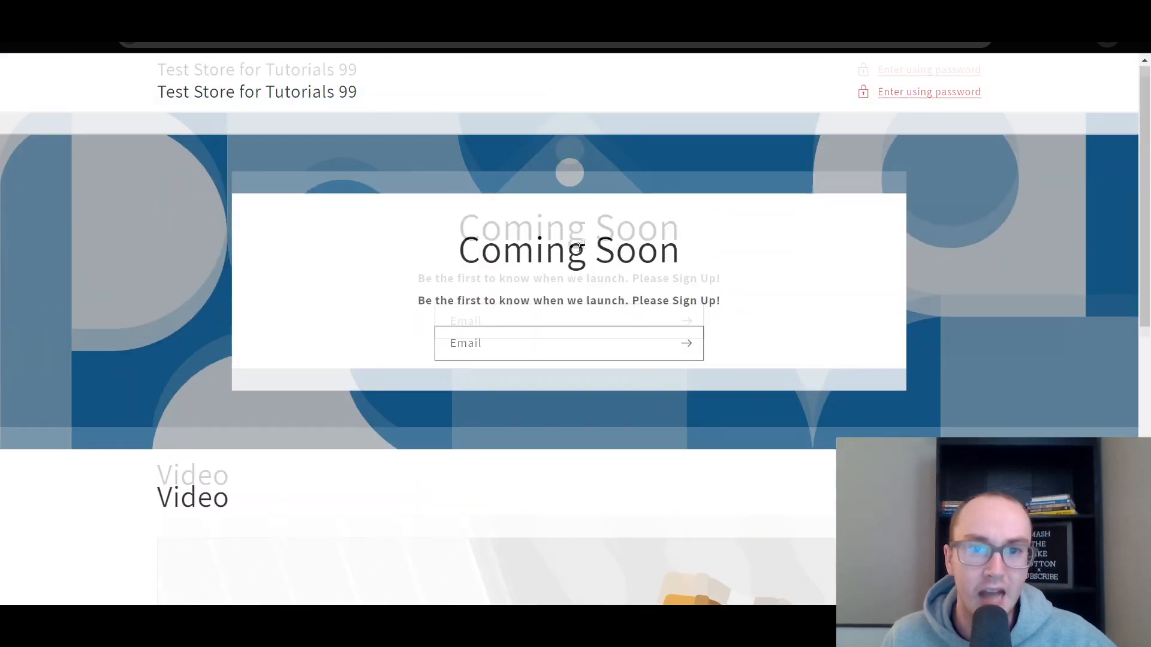
pyautogui.scroll(-5, 1119, 365)
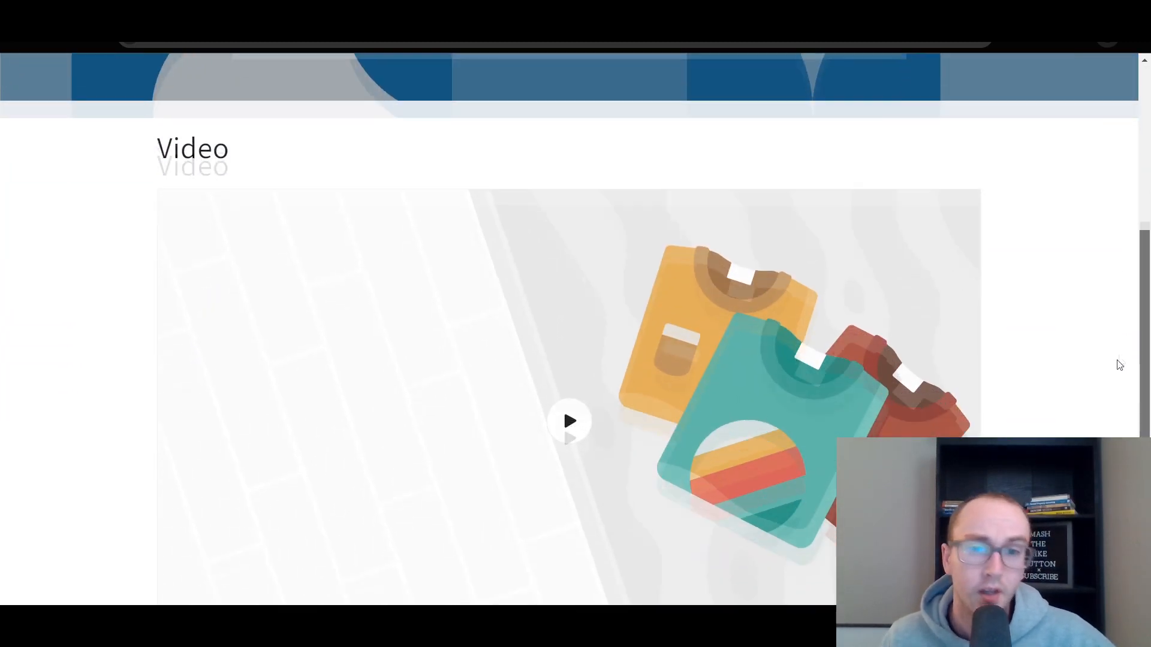
pyautogui.scroll(-4, 1119, 365)
pyautogui.scroll(2, 1122, 409)
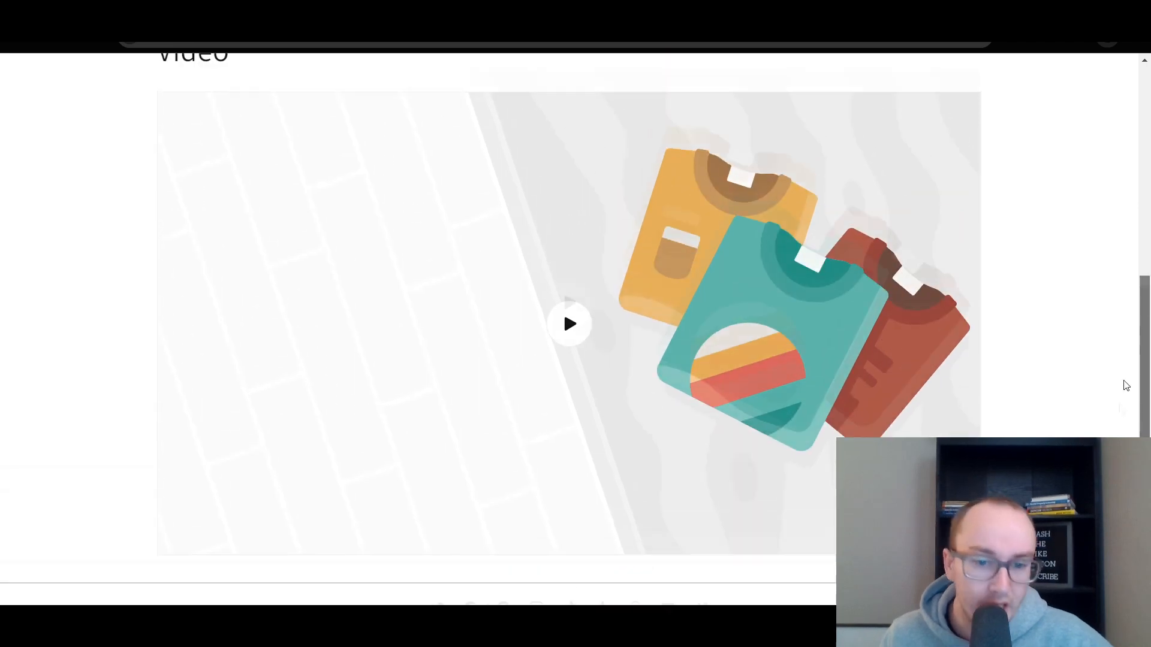
pyautogui.scroll(8, 1122, 409)
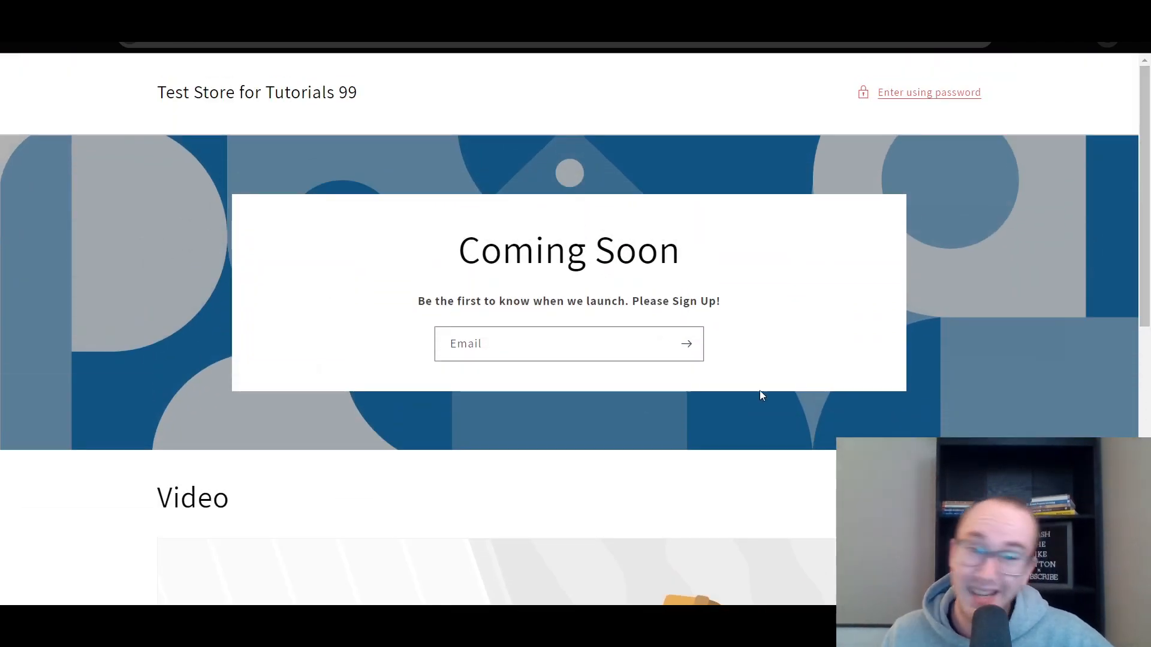
pyautogui.scroll(-7, 488, 308)
pyautogui.scroll(8, 429, 419)
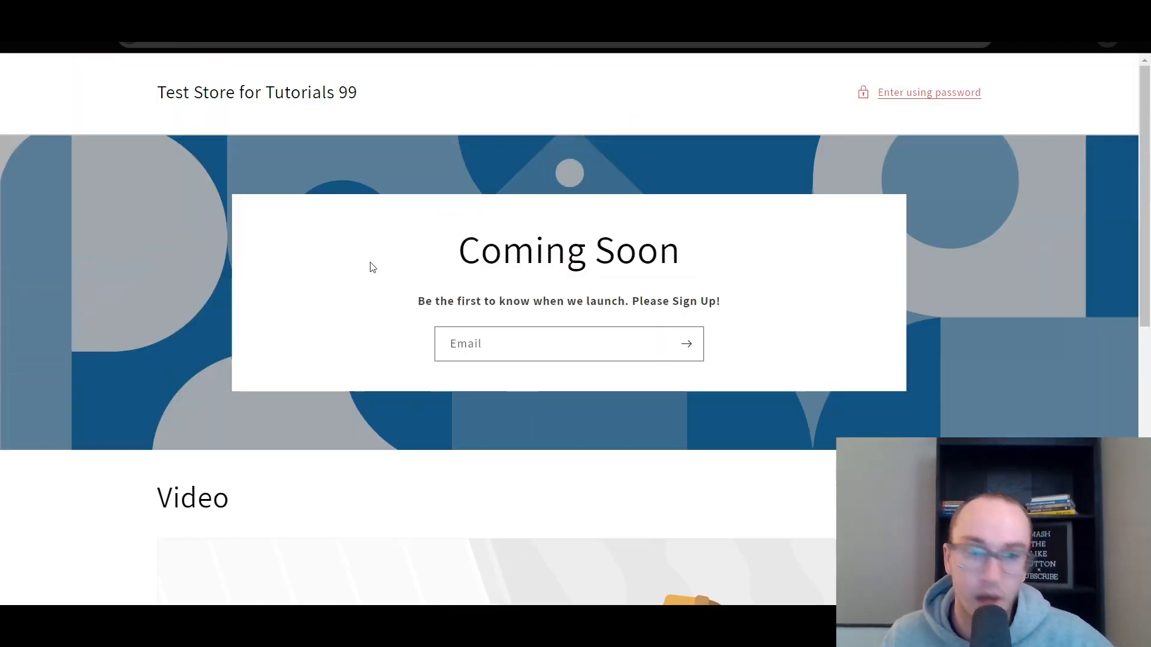
pyautogui.scroll(-7, 562, 530)
pyautogui.scroll(8, 640, 455)
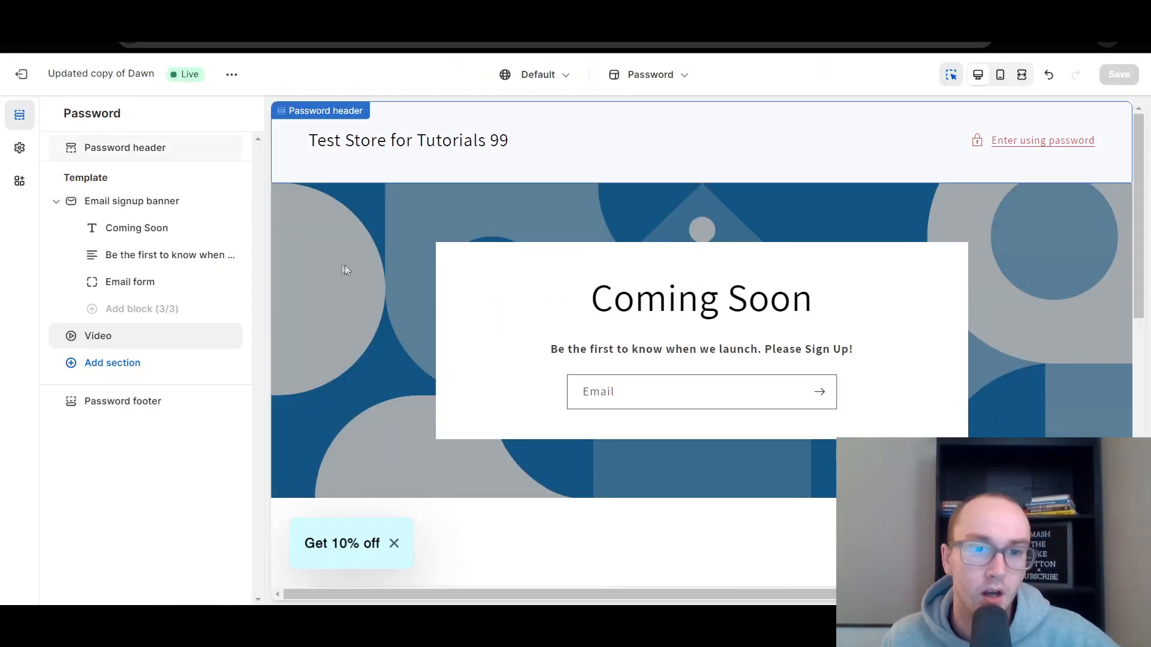
# In the theme editor, look through the section types available for adding to the Password template.
pyautogui.click(128, 362)
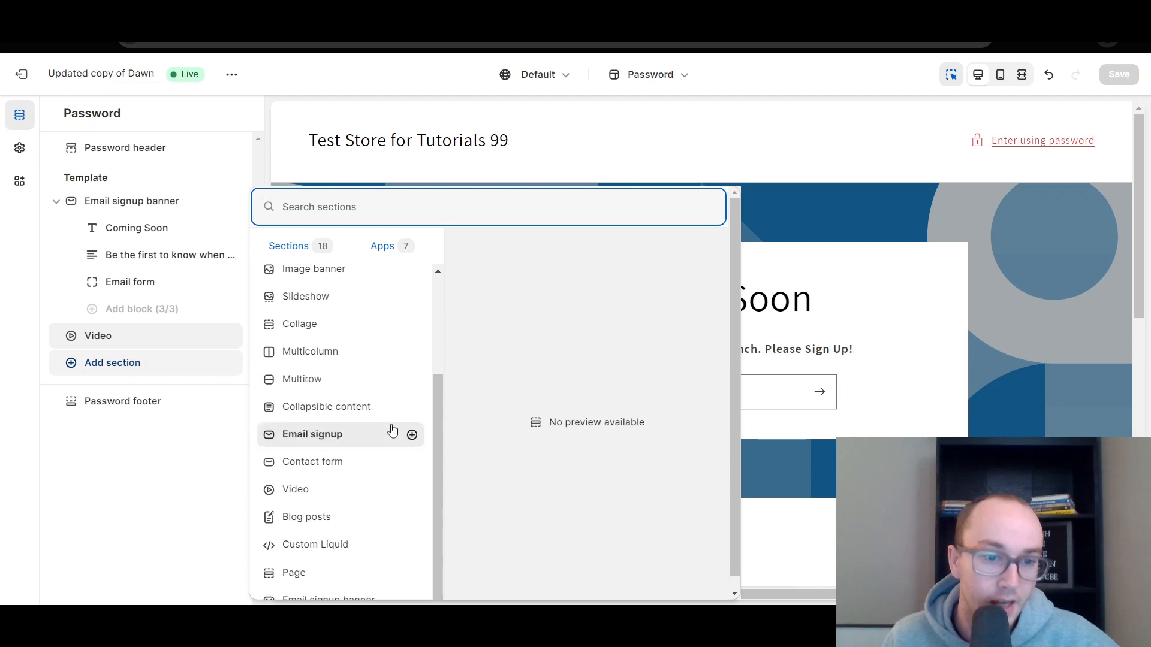
pyautogui.scroll(5, 323, 337)
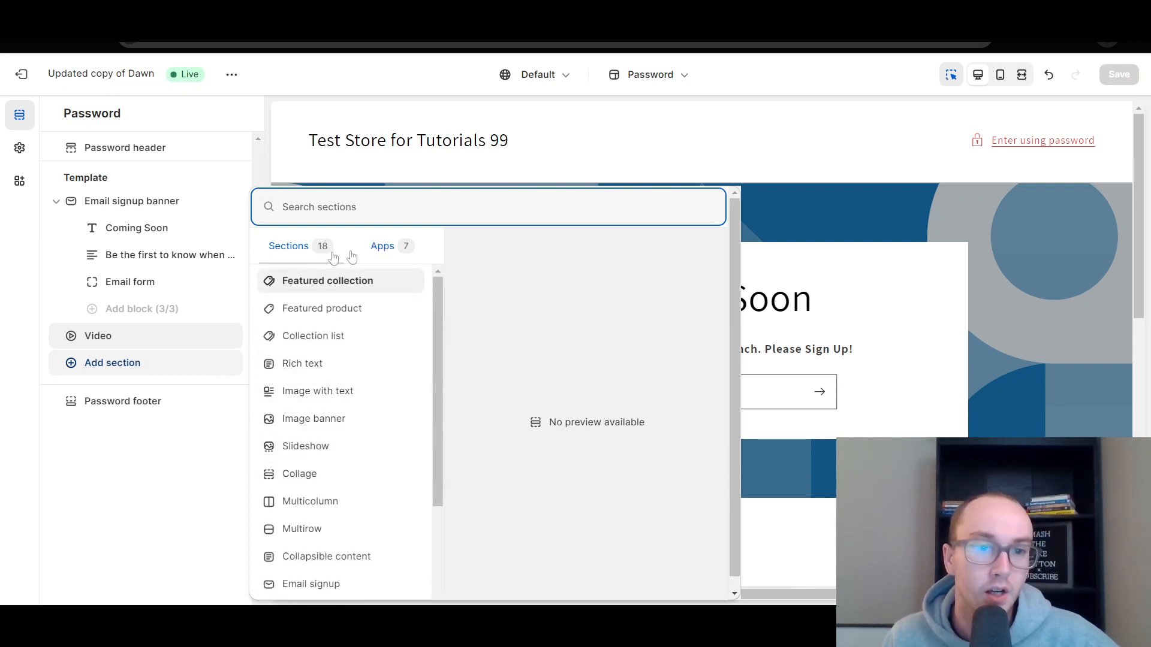
pyautogui.moveTo(437, 434); pyautogui.dragTo(437, 533)
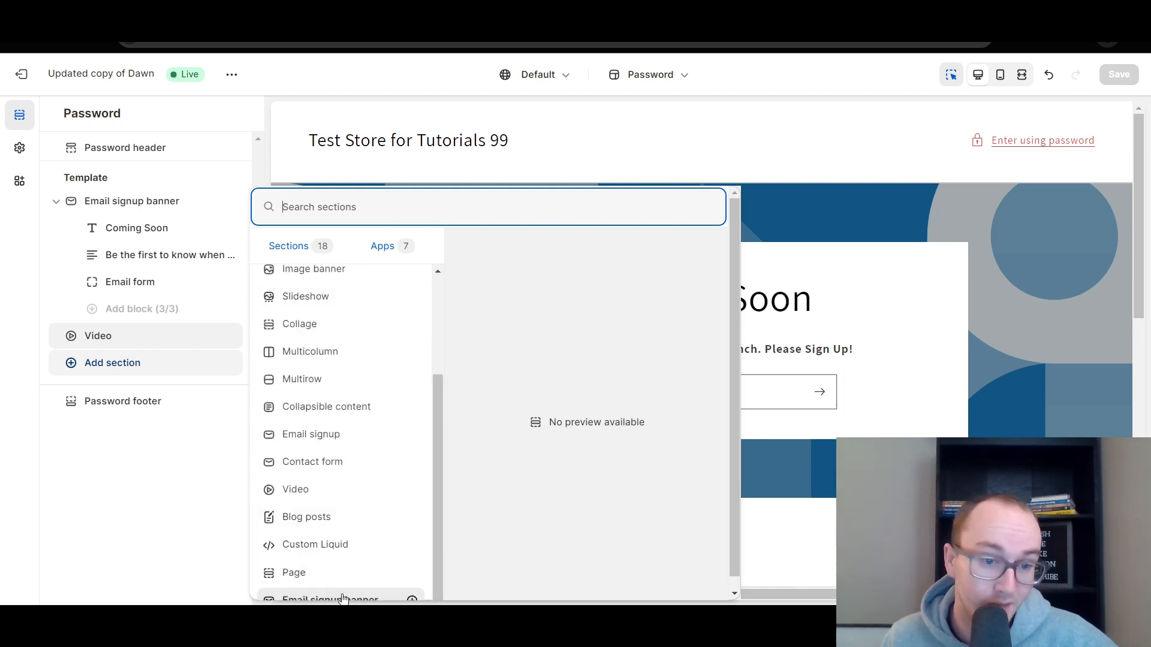
pyautogui.scroll(-1, 568, 501)
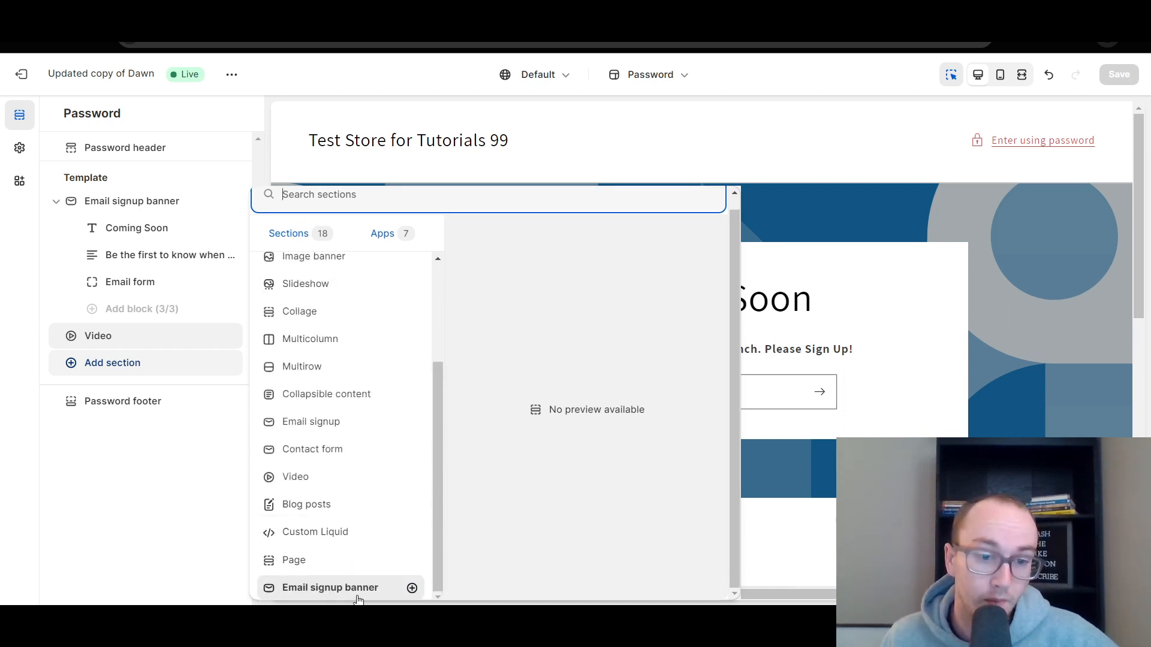
pyautogui.scroll(3, 366, 436)
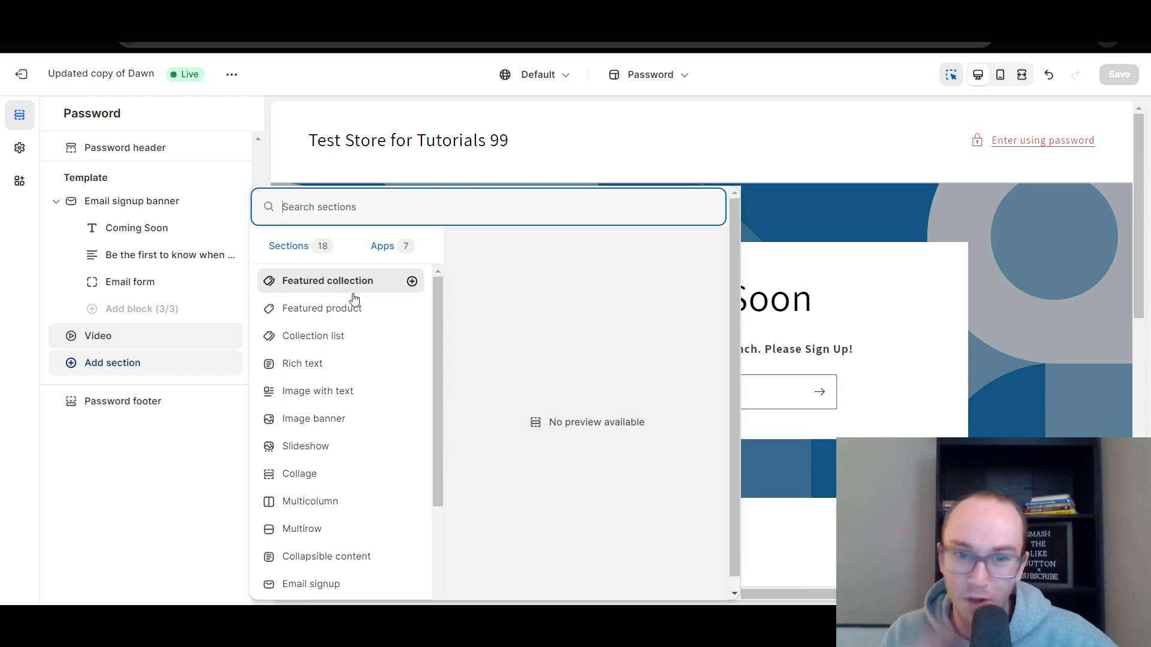
# Try out an Image banner section below the Video section, hiding it and removing it from the Password template.
pyautogui.click(366, 427)
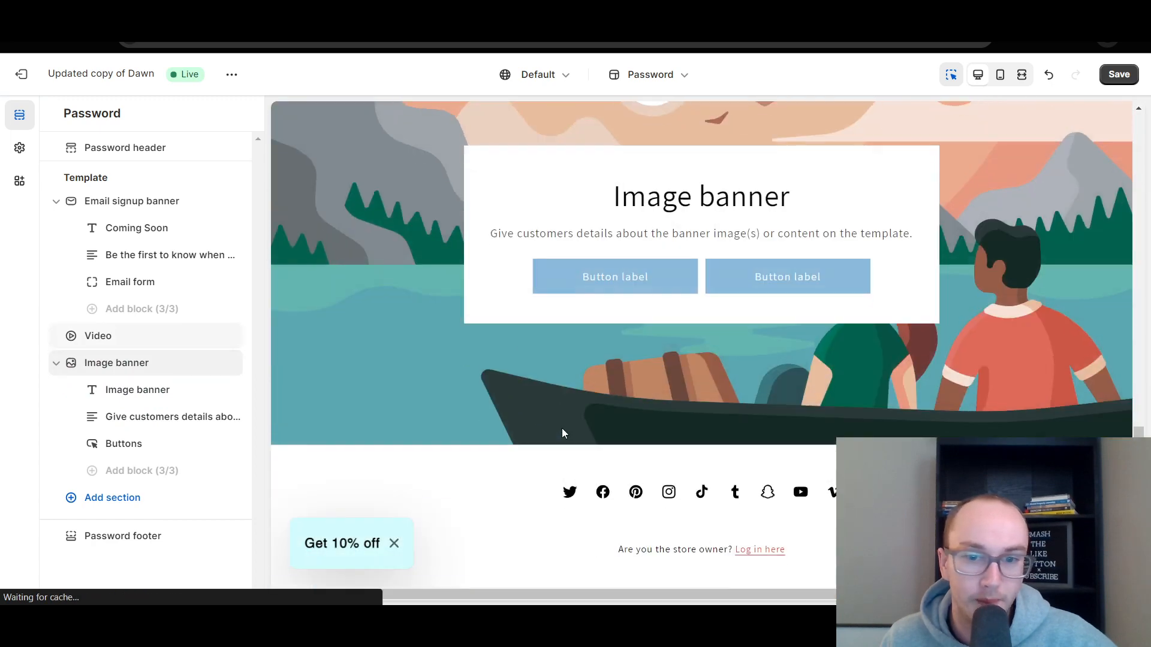
pyautogui.scroll(4, 677, 382)
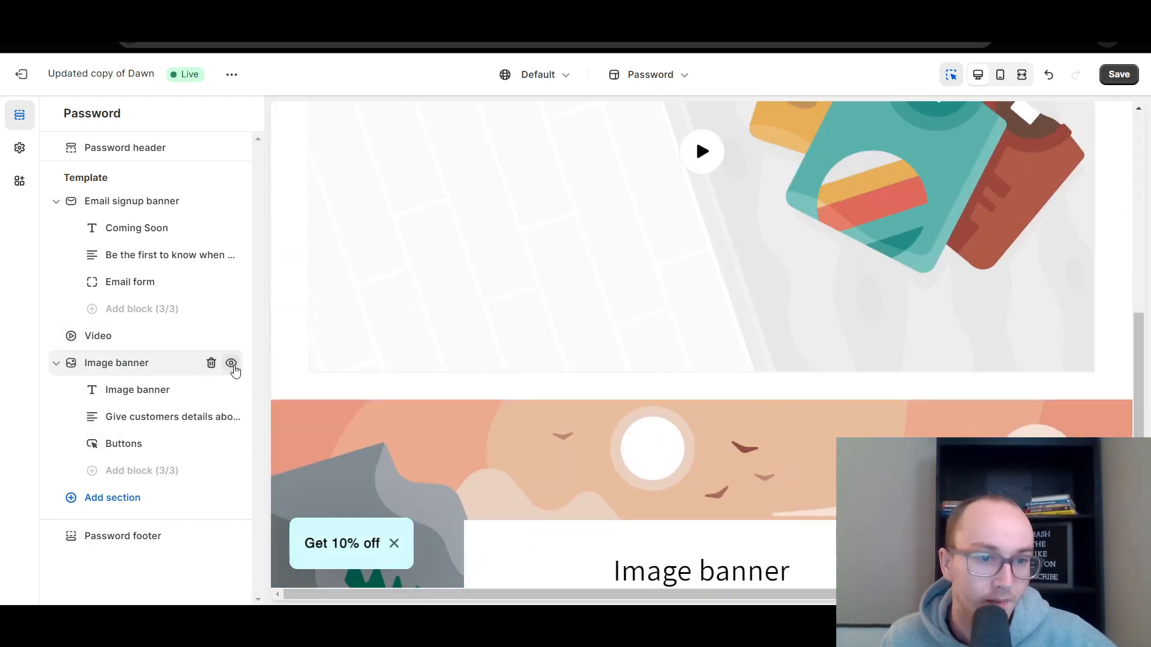
pyautogui.click(232, 364)
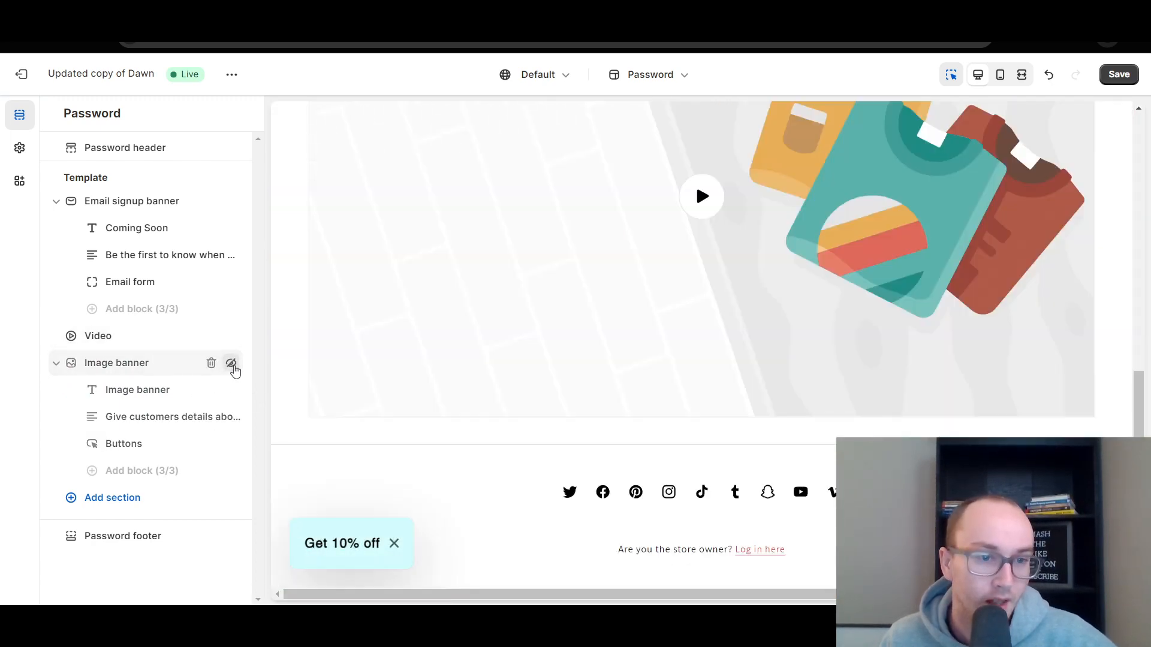
pyautogui.click(211, 364)
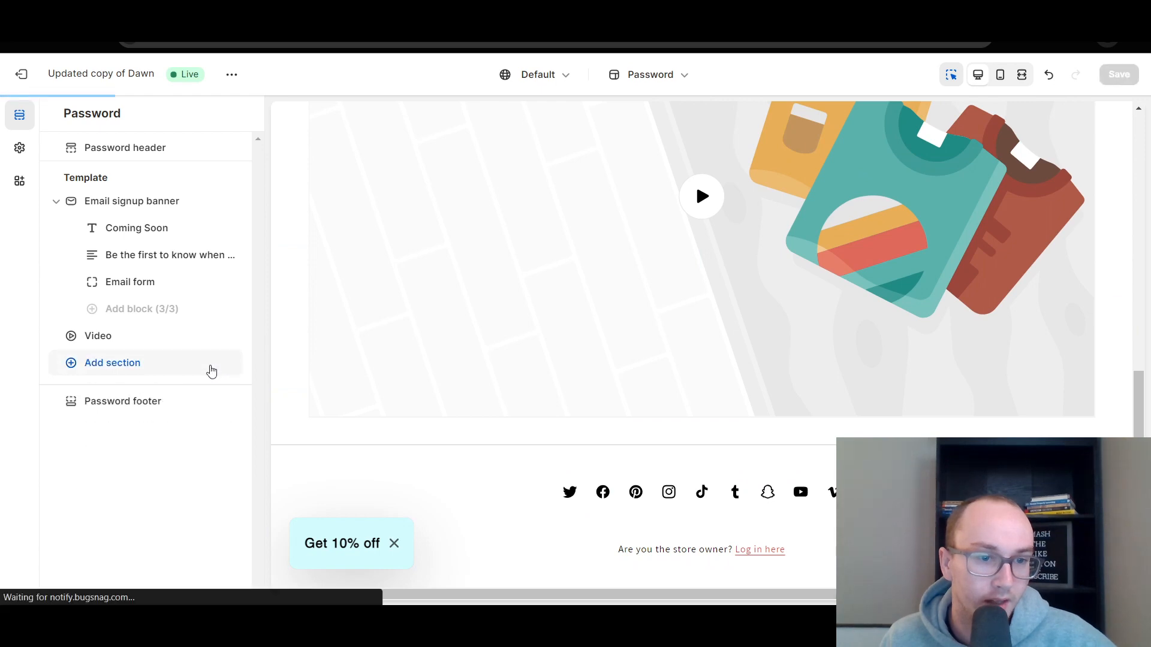
# Review the Password template preview, switch to the live storefront and examine the coming soon page's signup banner and Video section.
pyautogui.scroll(10, 442, 462)
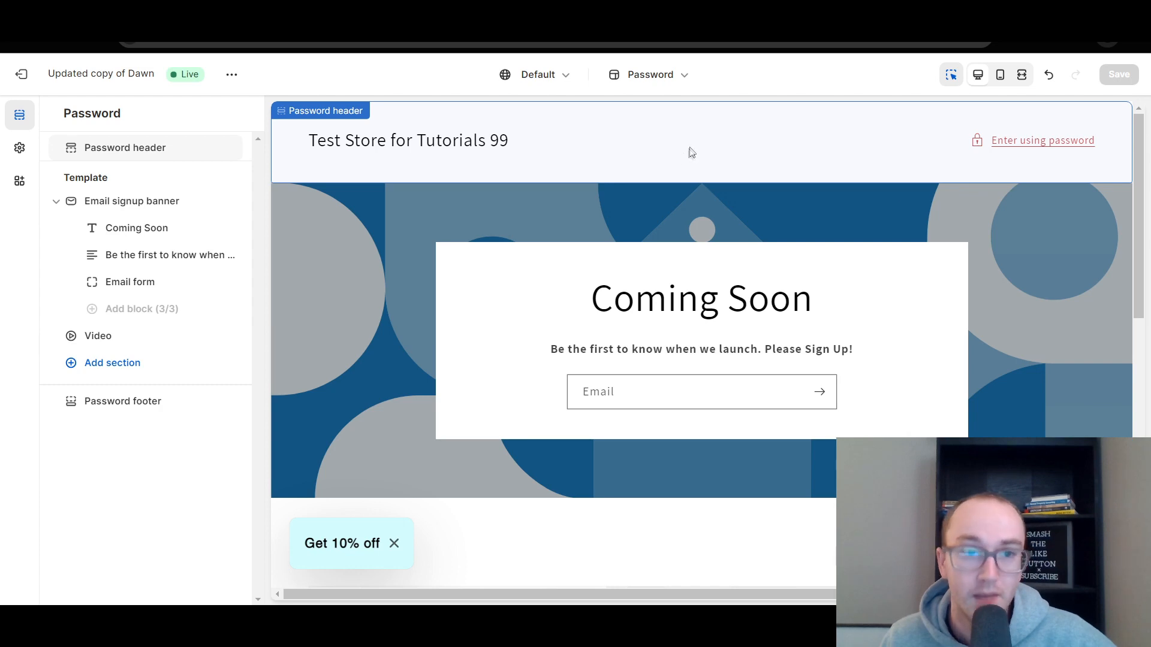
pyautogui.click(540, 293)
pyautogui.click(485, 313)
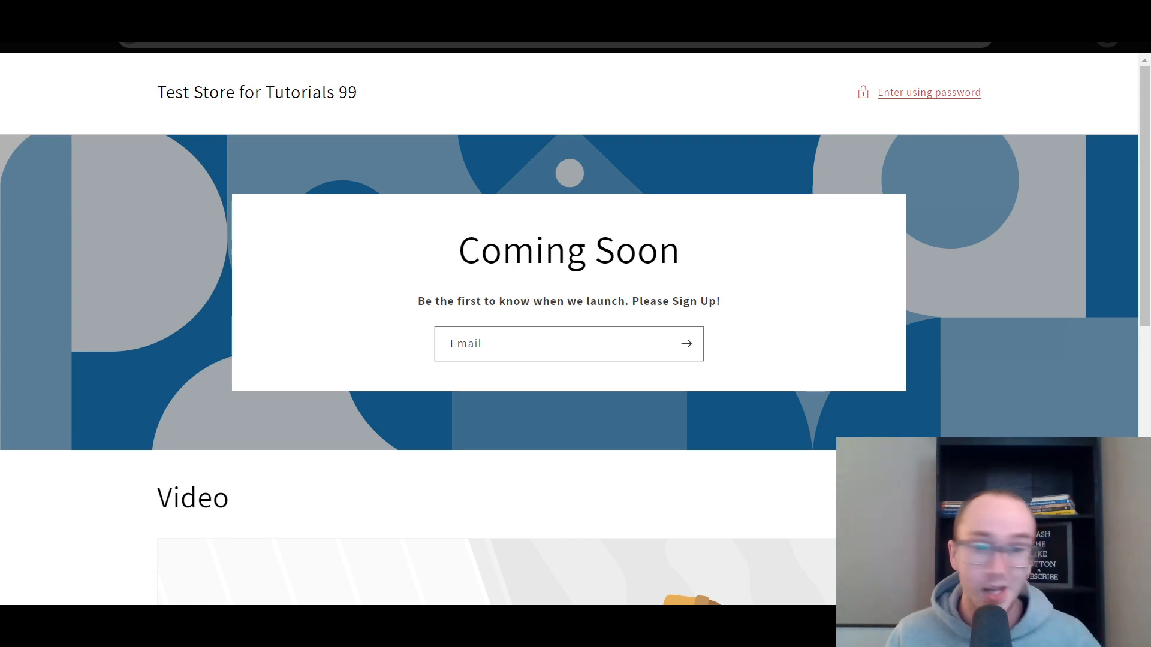
pyautogui.scroll(-7, 1128, 263)
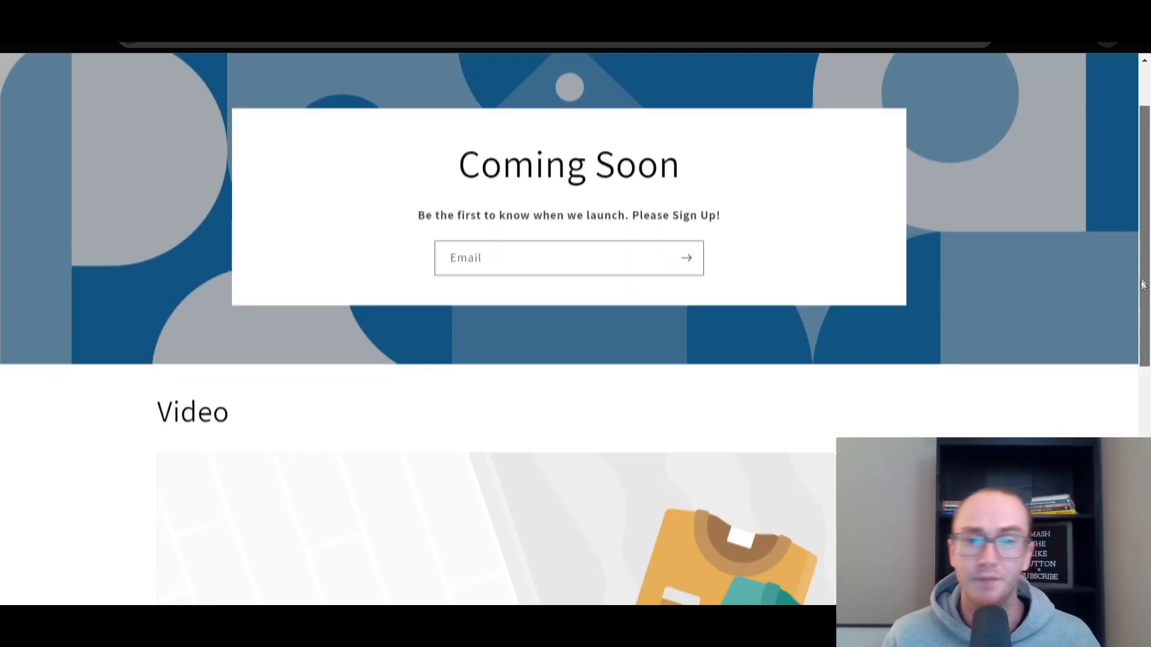
pyautogui.scroll(7, 1118, 229)
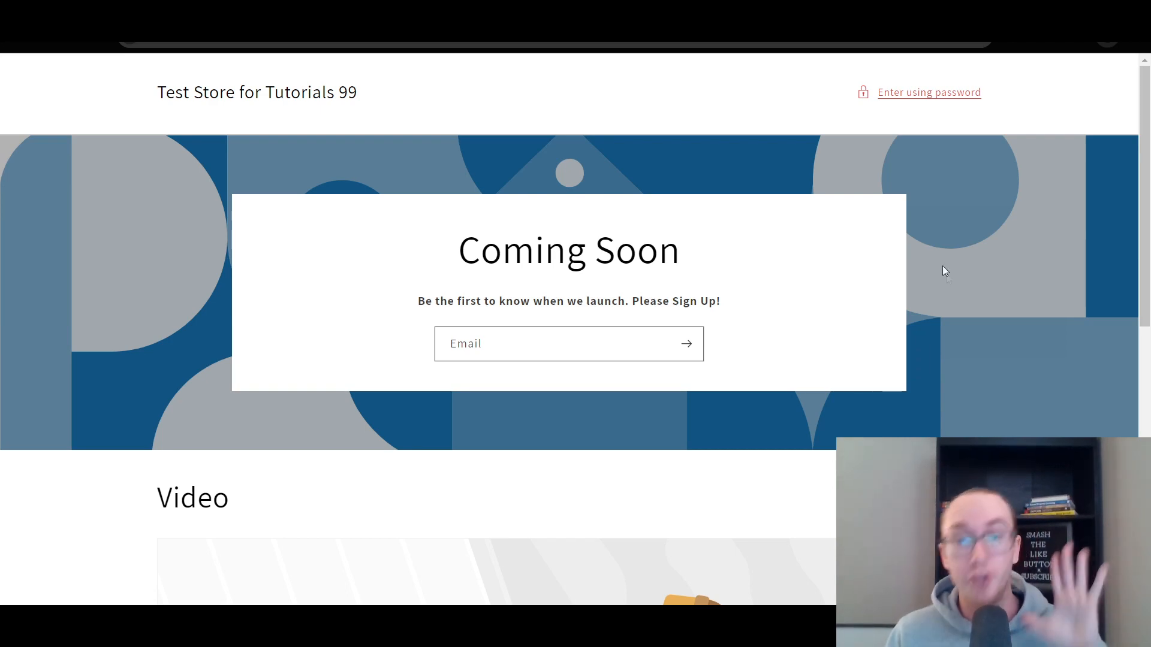
# View the Shopify free trial sign-up page and return to the storefront's coming soon page.
pyautogui.hotkey('ctrl', 'Tab')
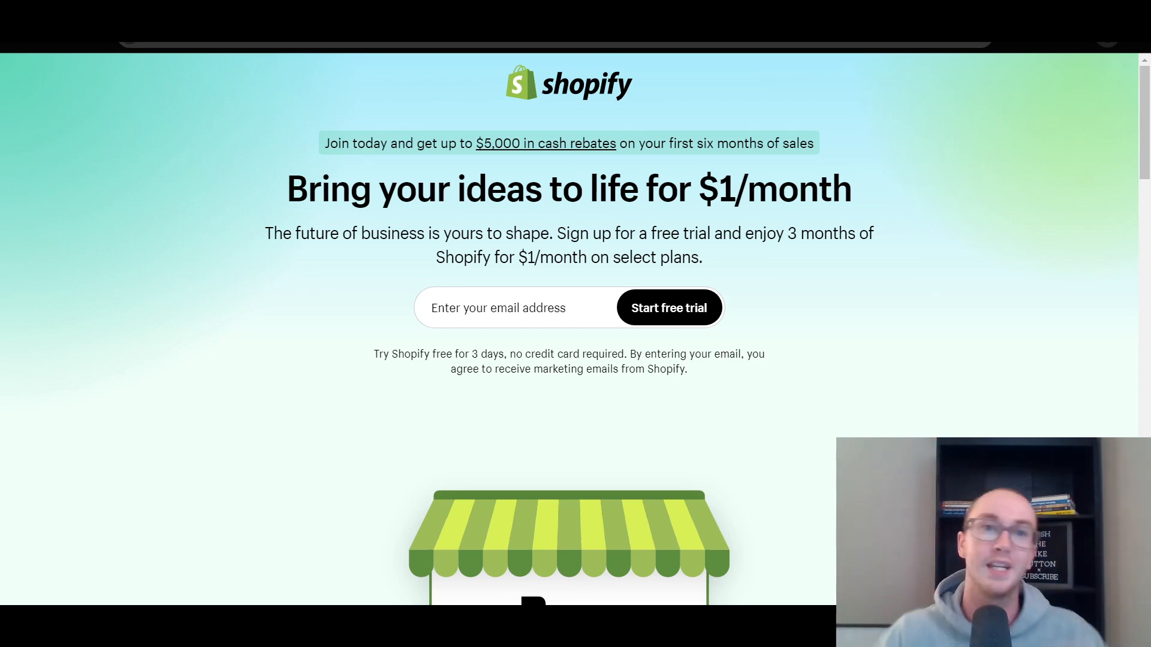
pyautogui.click(316, 13)
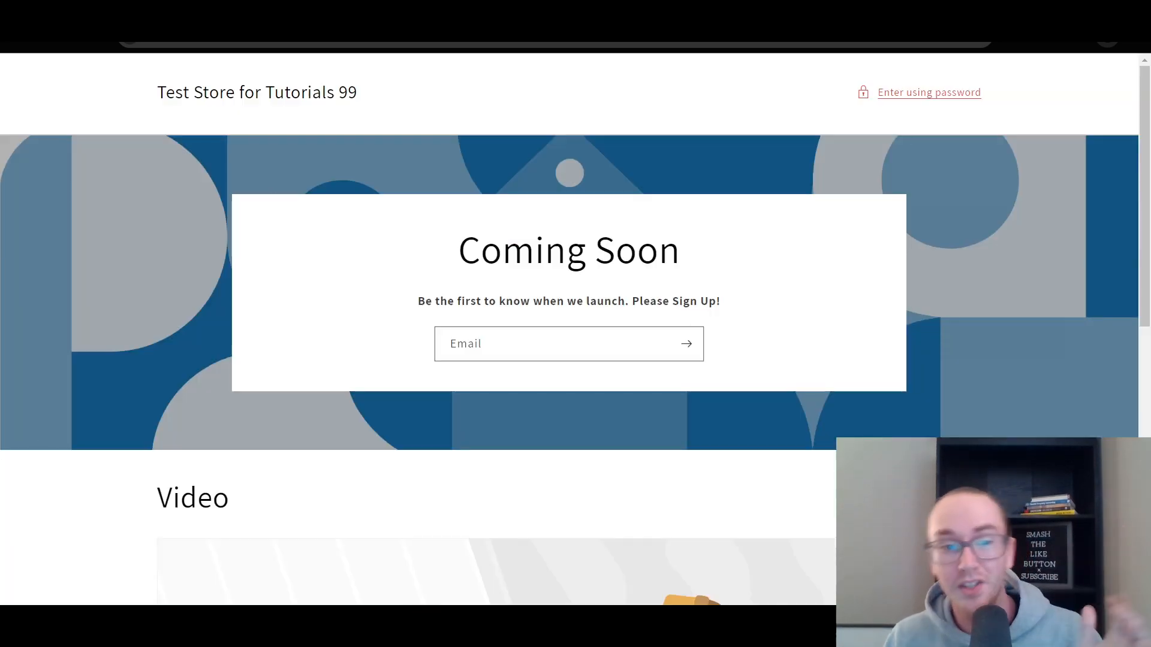